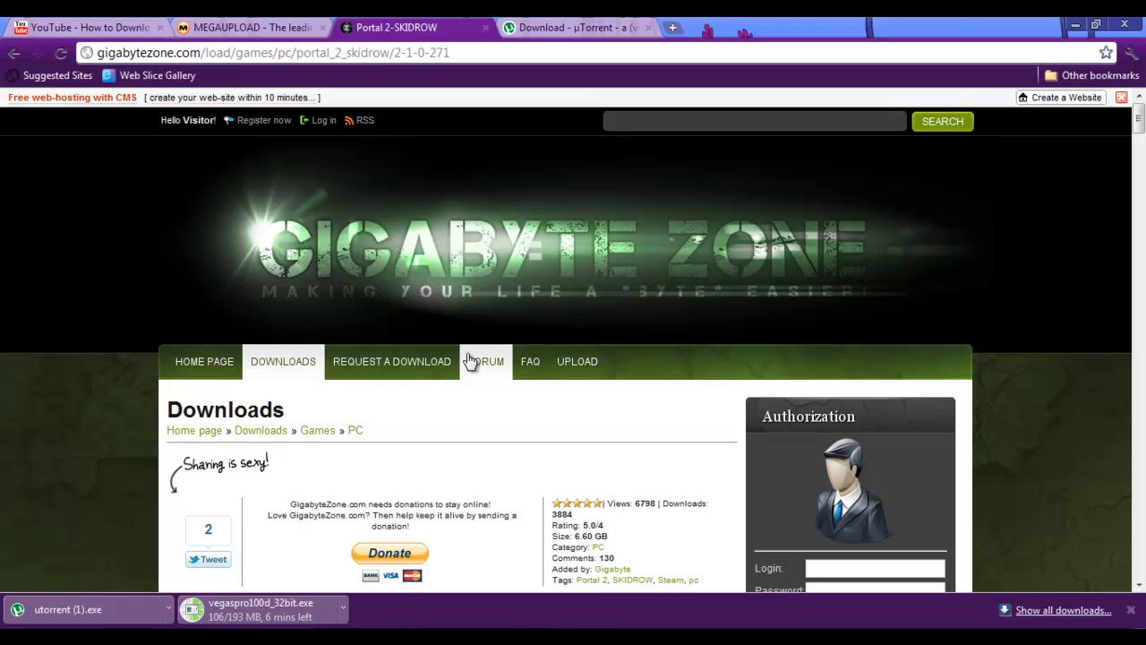
# Search the Gigabyte Zone site for "portal 2 skidrow".
pyautogui.scroll(-4, 473, 362)
pyautogui.scroll(4, 473, 362)
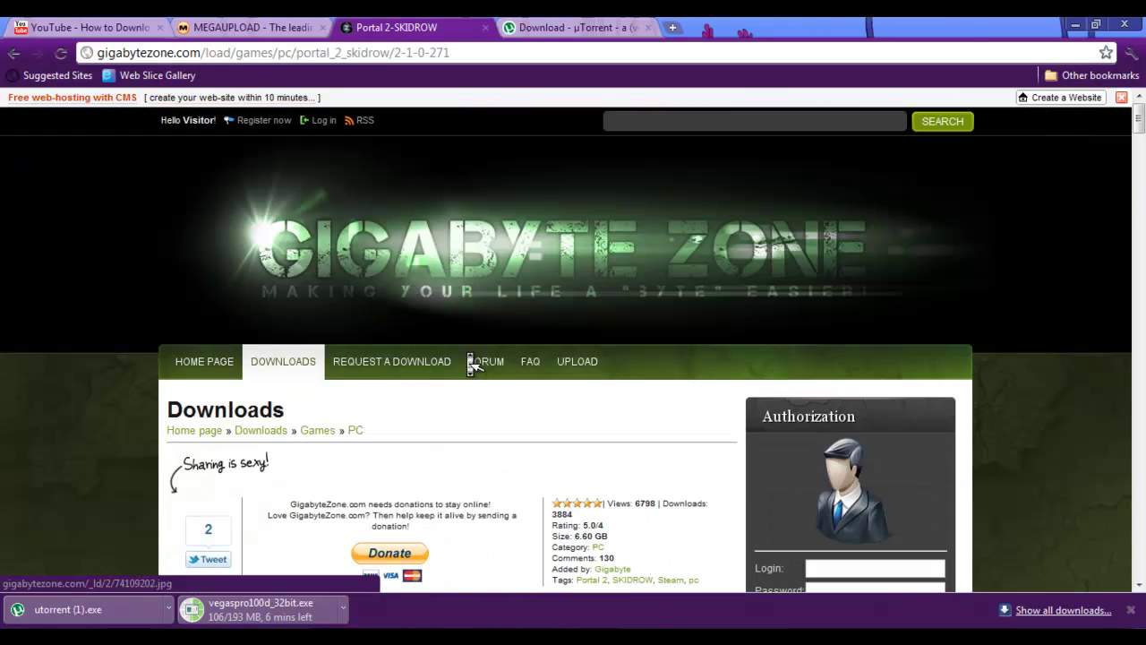
pyautogui.click(621, 117)
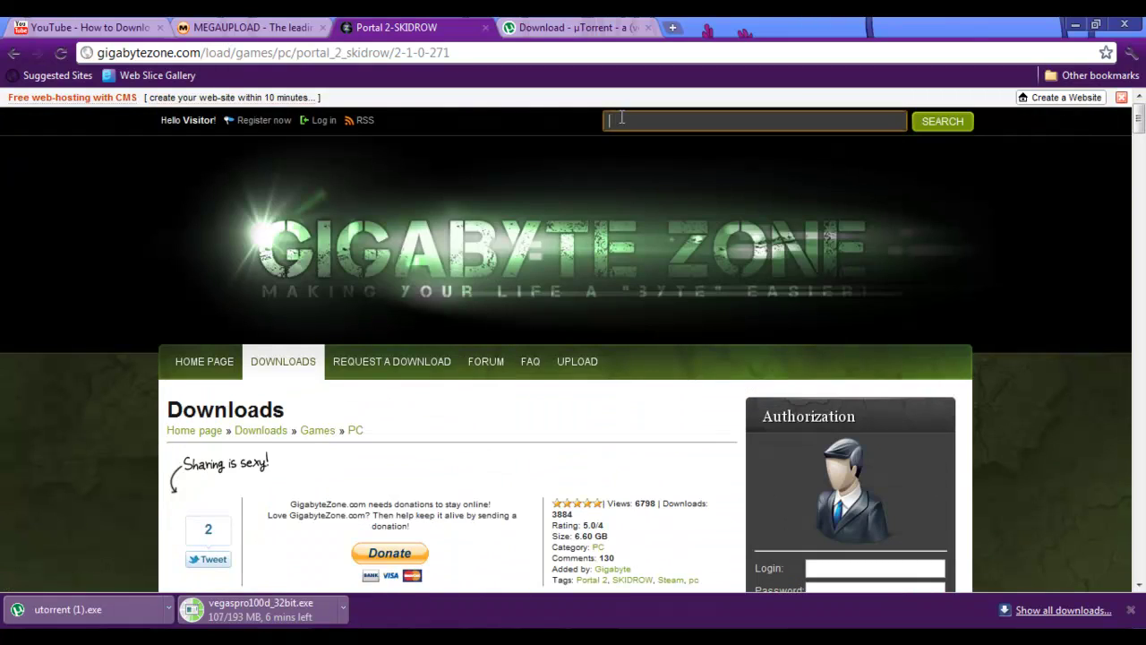
pyautogui.write('POR')
pyautogui.press('BackSpace')
pyautogui.press('BackSpace')
pyautogui.press('BackSpace')
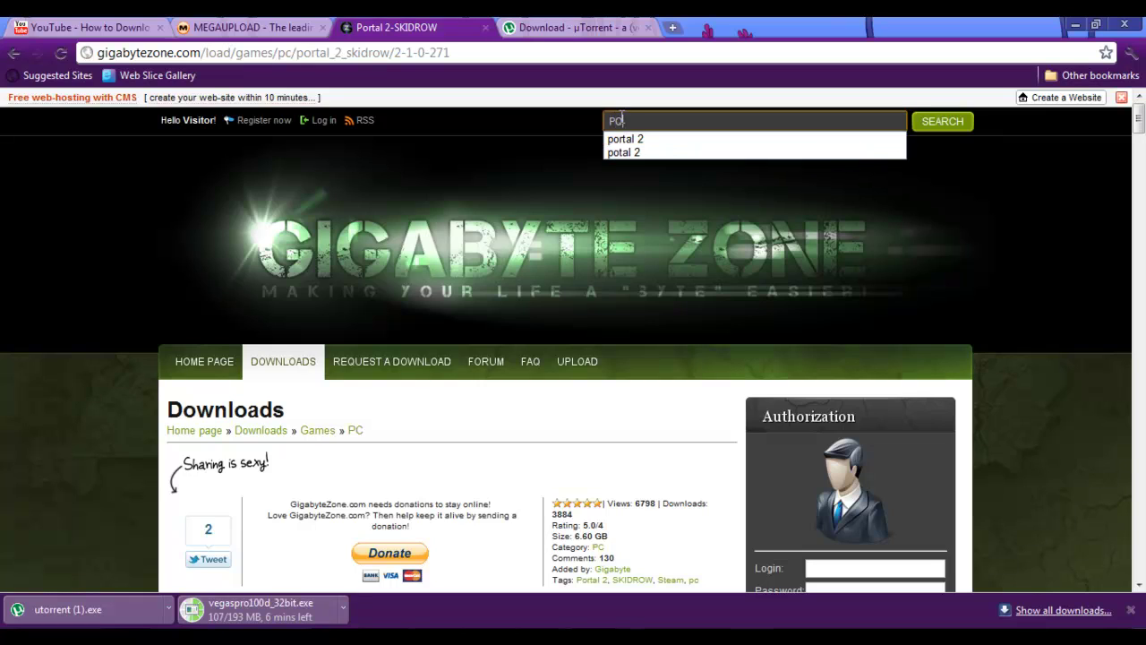
pyautogui.write('port')
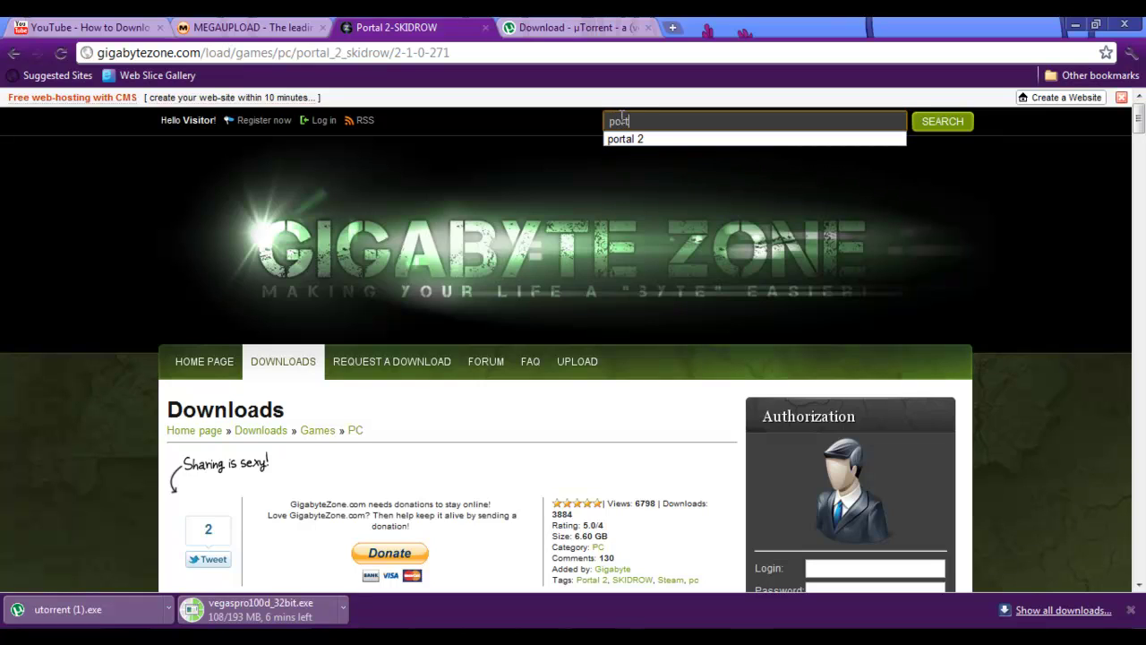
pyautogui.write('al 2 ')
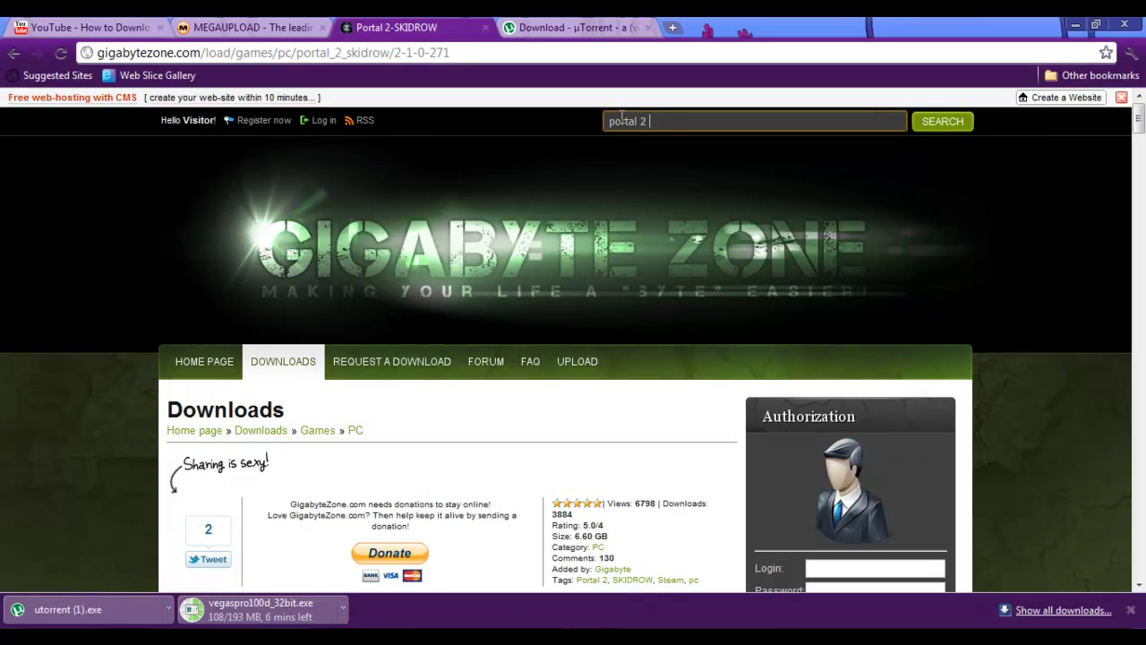
pyautogui.write('skidrow')
pyautogui.press('Return')
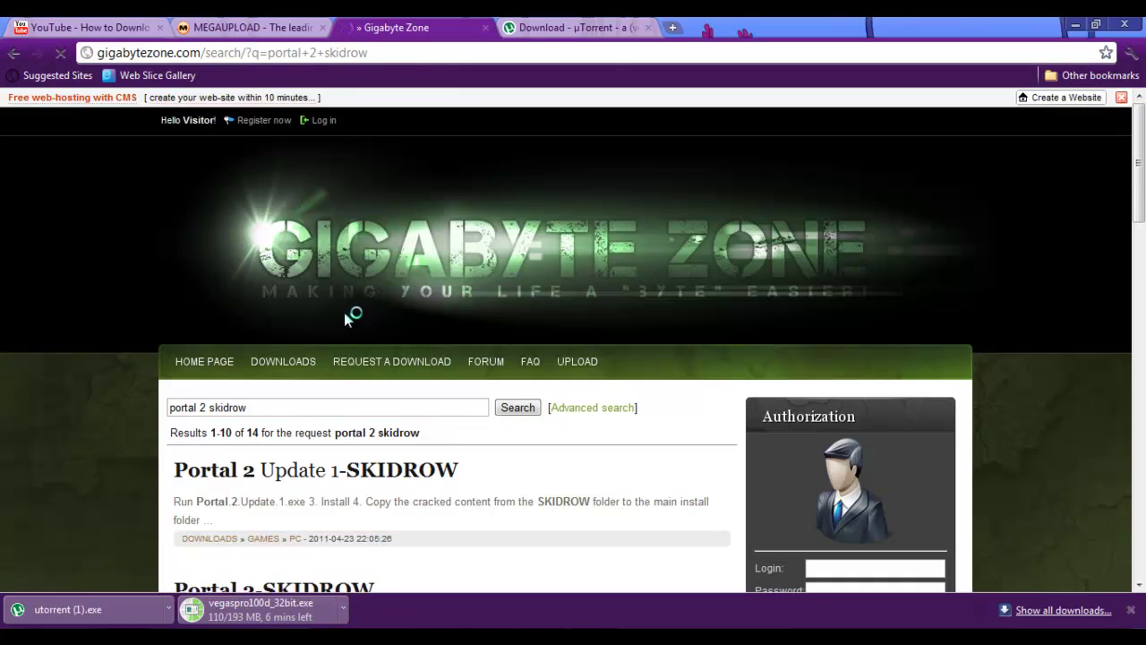
# Open the Portal 2-SKIDROW page from the search results and find its torrent download link.
pyautogui.scroll(-15, 334, 403)
pyautogui.scroll(8, 335, 404)
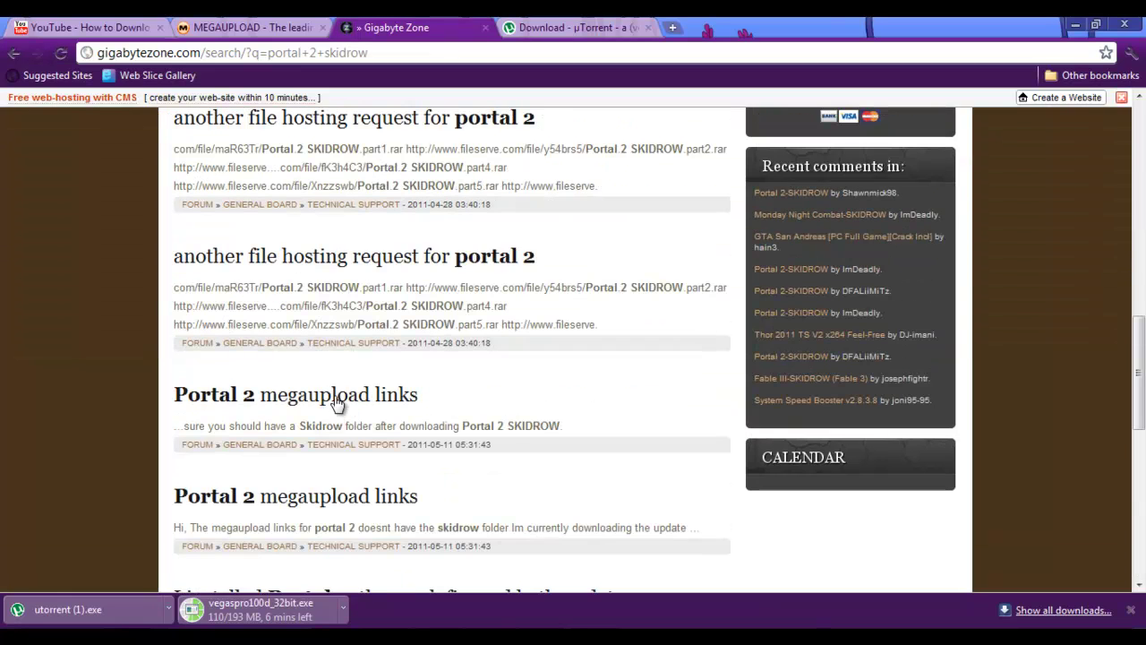
pyautogui.scroll(5, 337, 408)
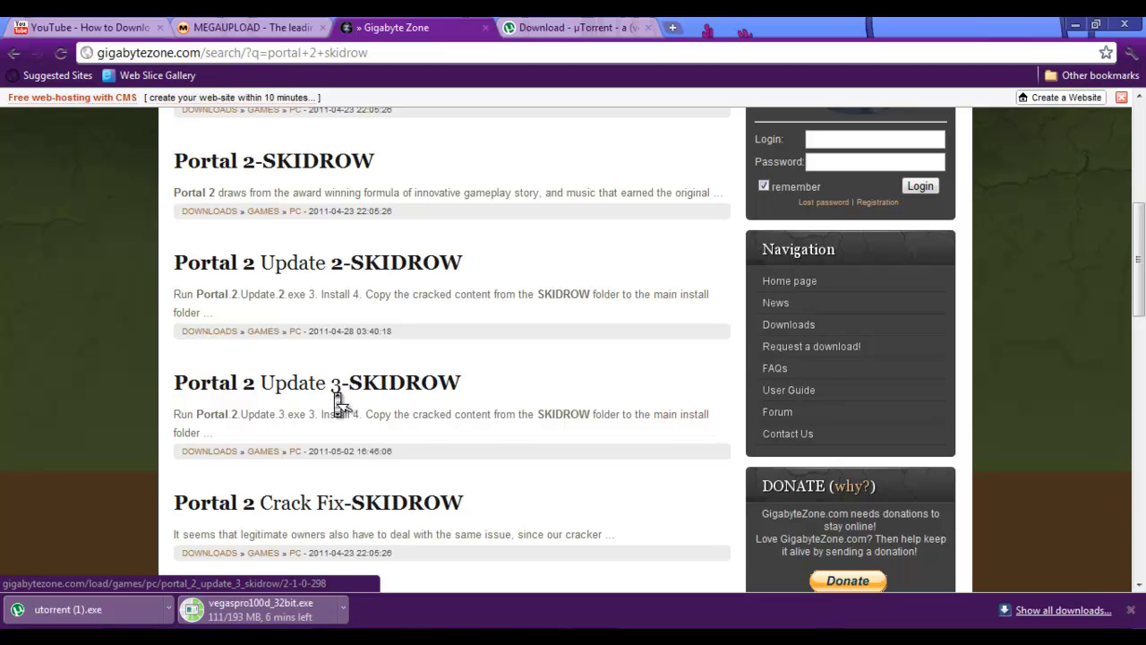
pyautogui.scroll(5, 335, 396)
pyautogui.scroll(-5, 338, 403)
pyautogui.scroll(1, 338, 405)
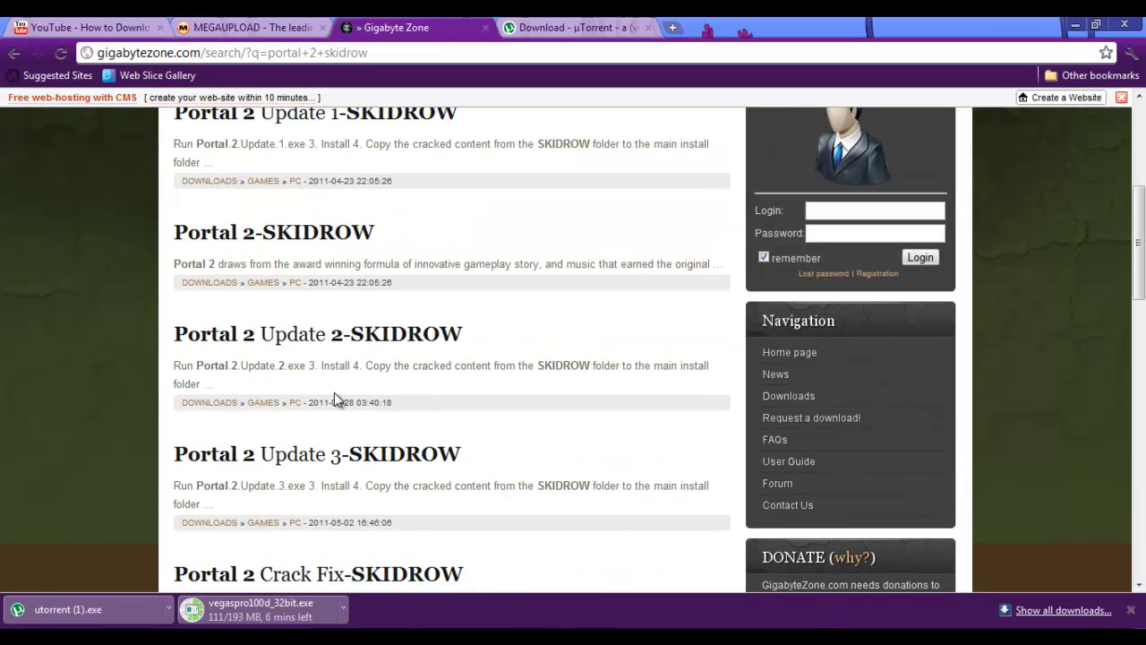
pyautogui.click(251, 244)
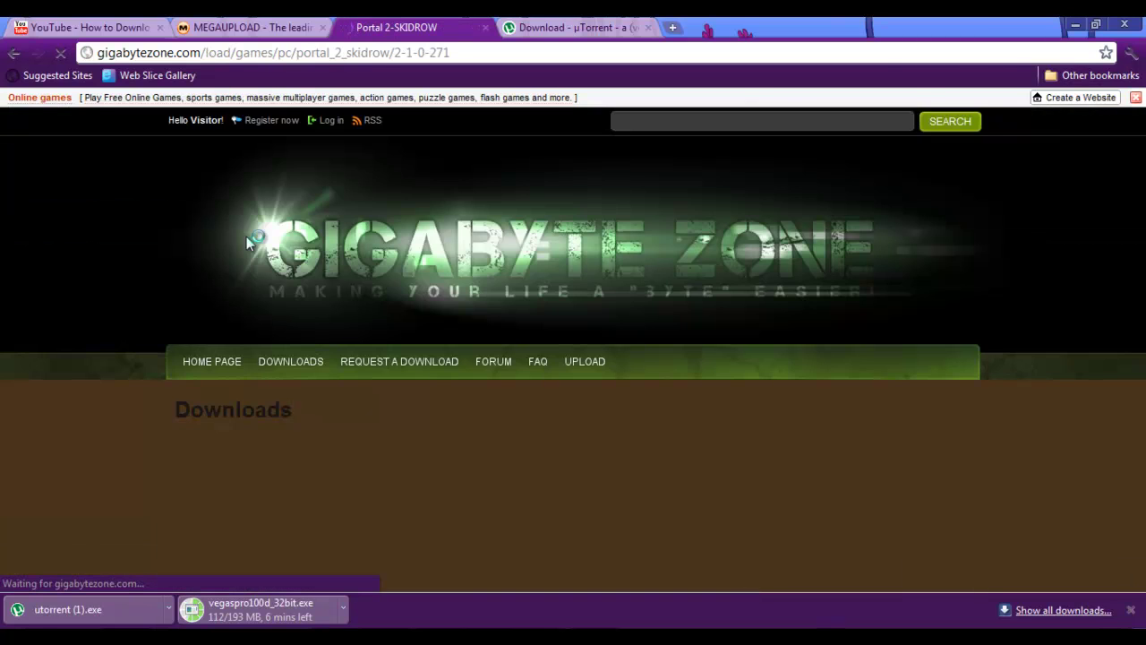
pyautogui.scroll(-5, 279, 408)
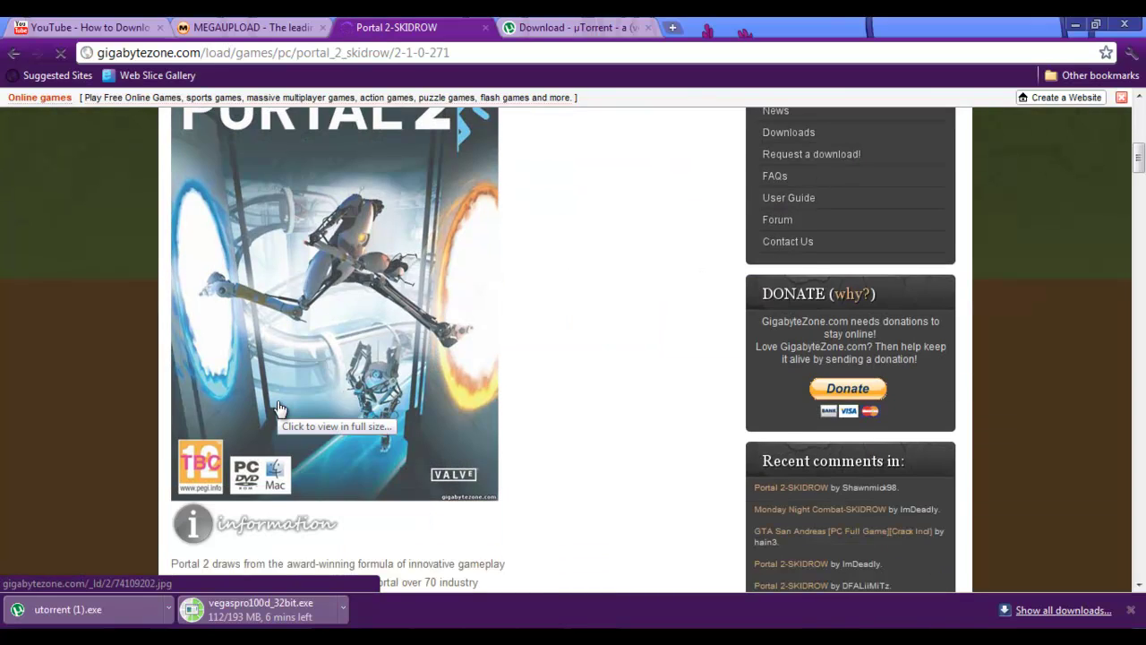
pyautogui.scroll(3, 280, 408)
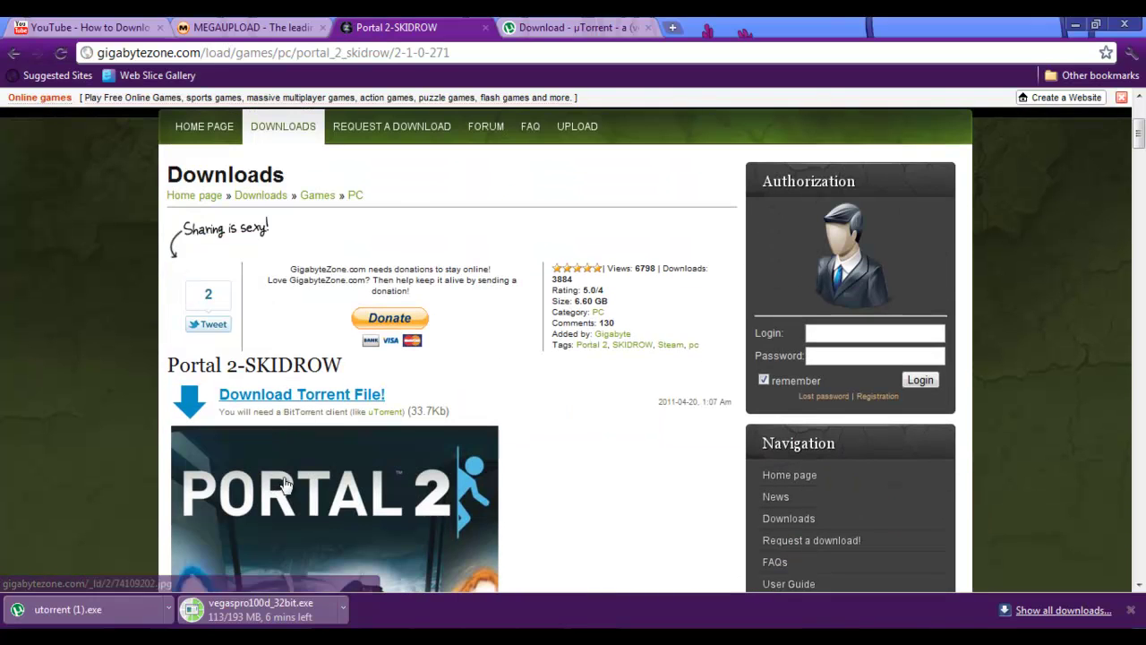
# Download the Portal 2-SKIDROW torrent file and open it in µTorrent, declining to load its trackers.
pyautogui.click(546, 640)
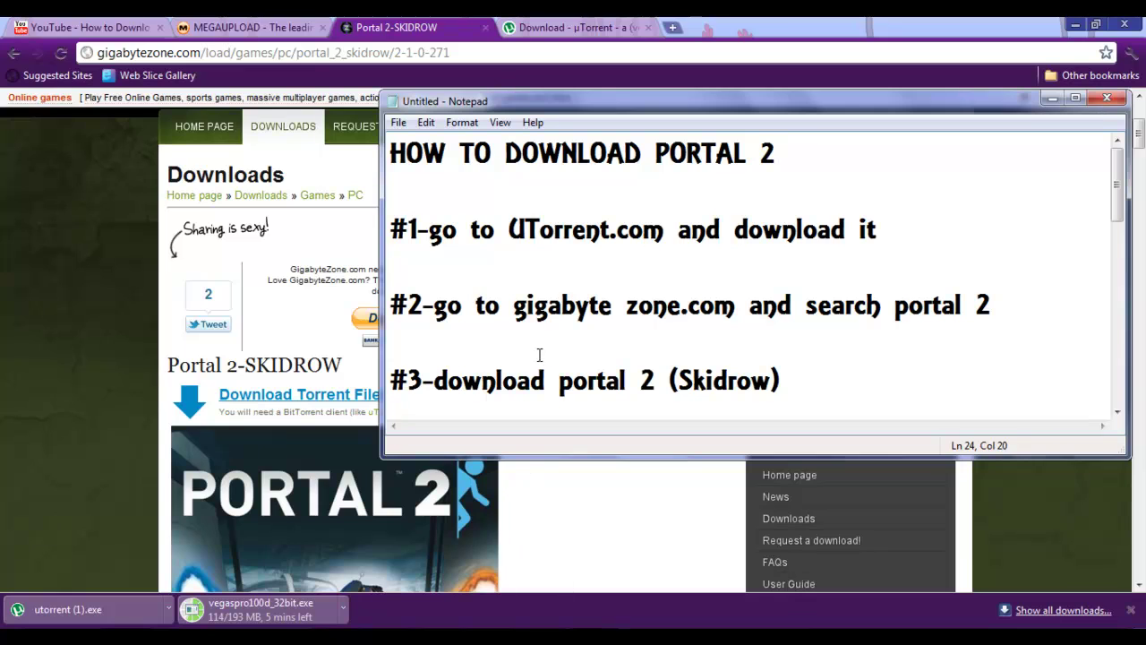
pyautogui.click(260, 410)
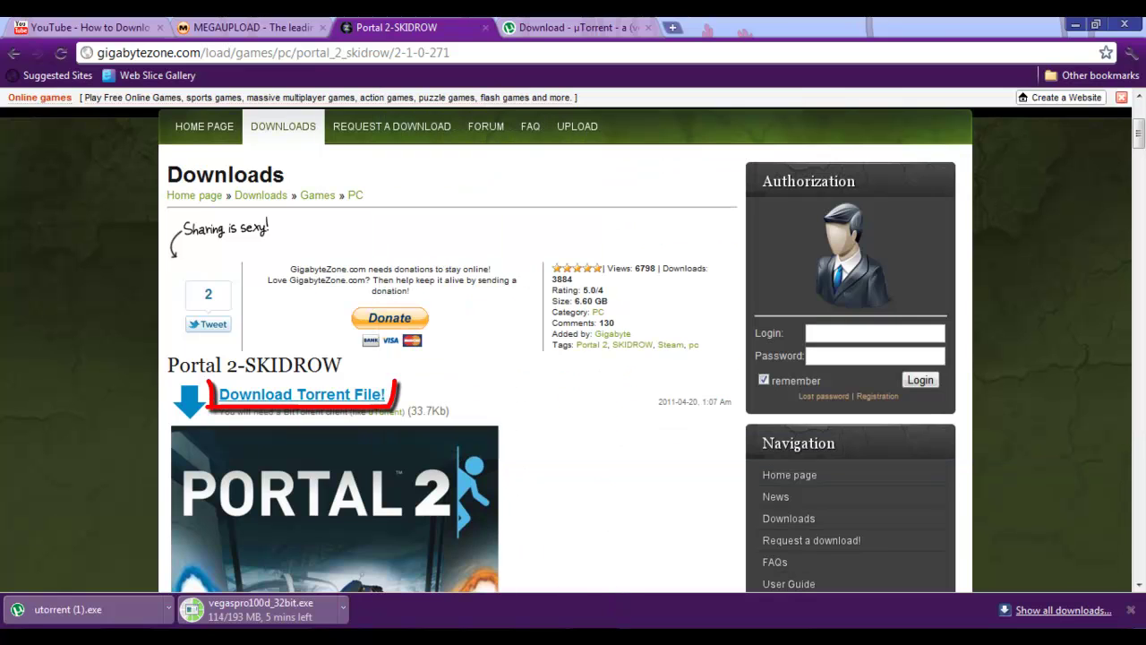
pyautogui.click(314, 398)
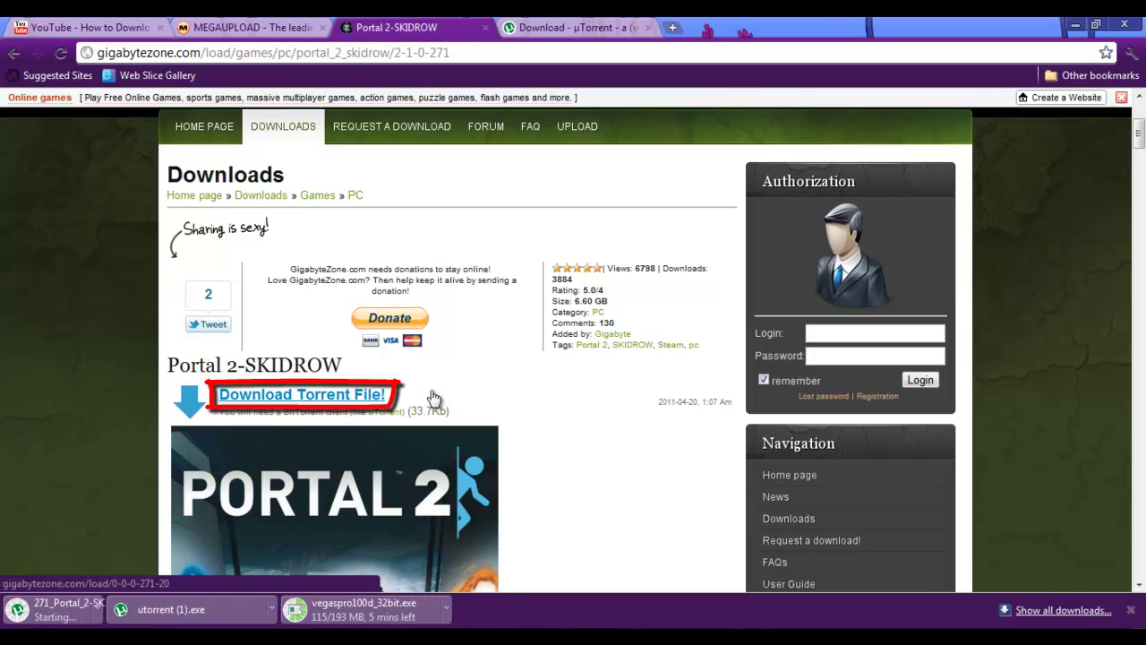
pyautogui.click(125, 618)
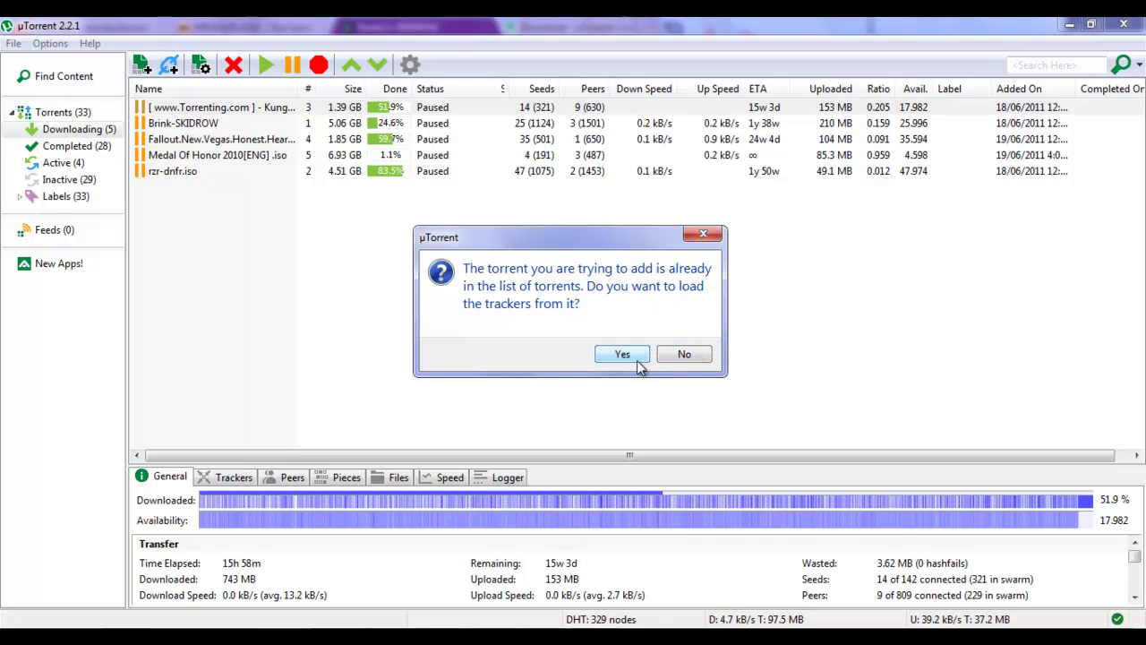
pyautogui.click(684, 355)
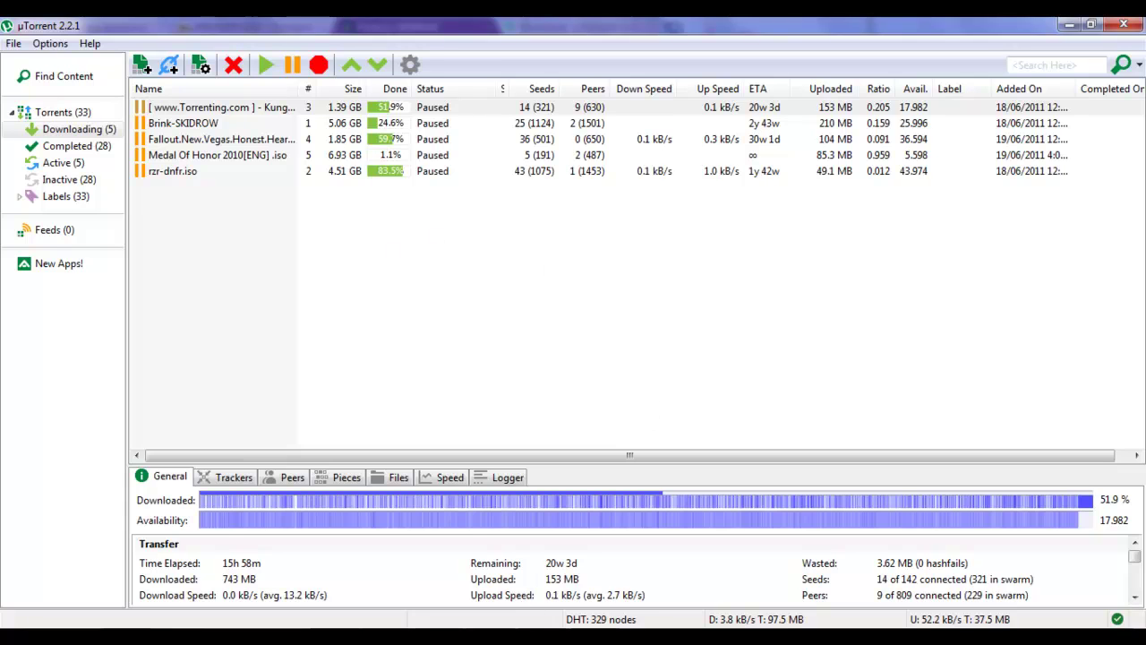
# Switch to the Notepad notes, review instructions #4 to #6, and return to µTorrent.
pyautogui.click(595, 636)
pyautogui.moveTo(386, 635)
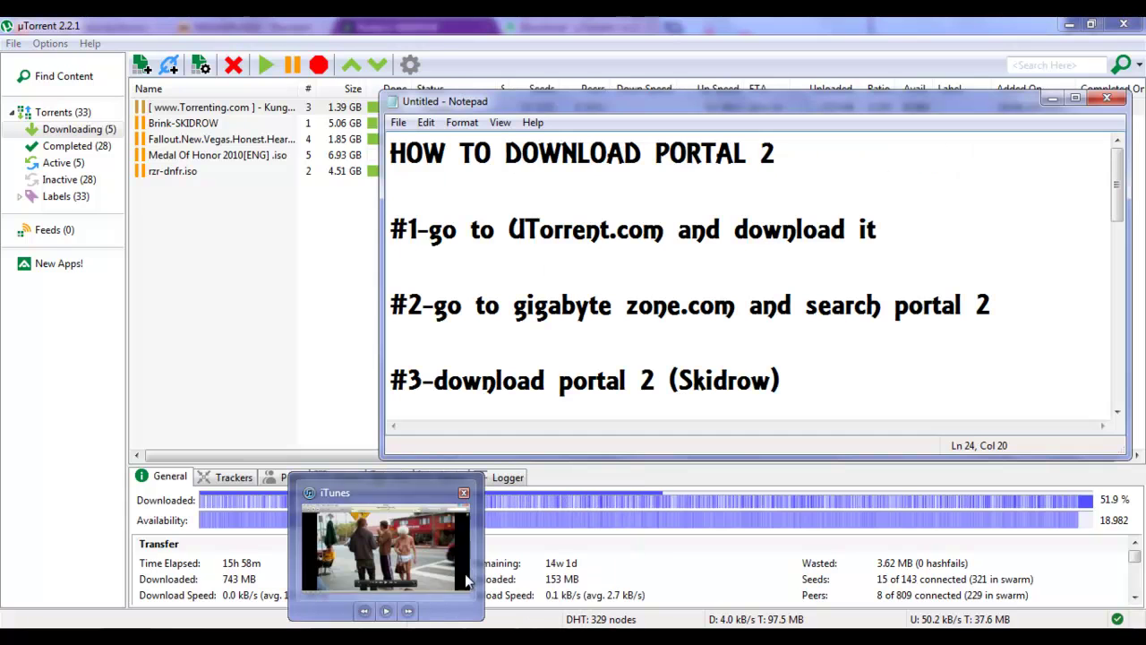
pyautogui.click(331, 551)
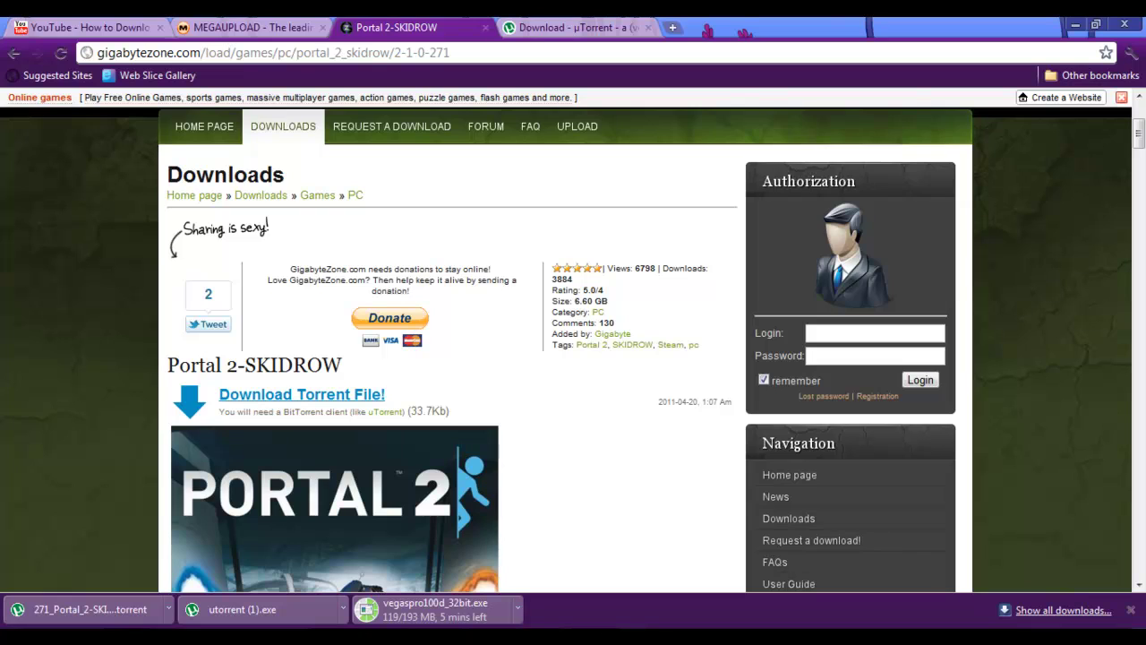
pyautogui.hotkey('alt', 'Tab')
pyautogui.scroll(-2, 749, 283)
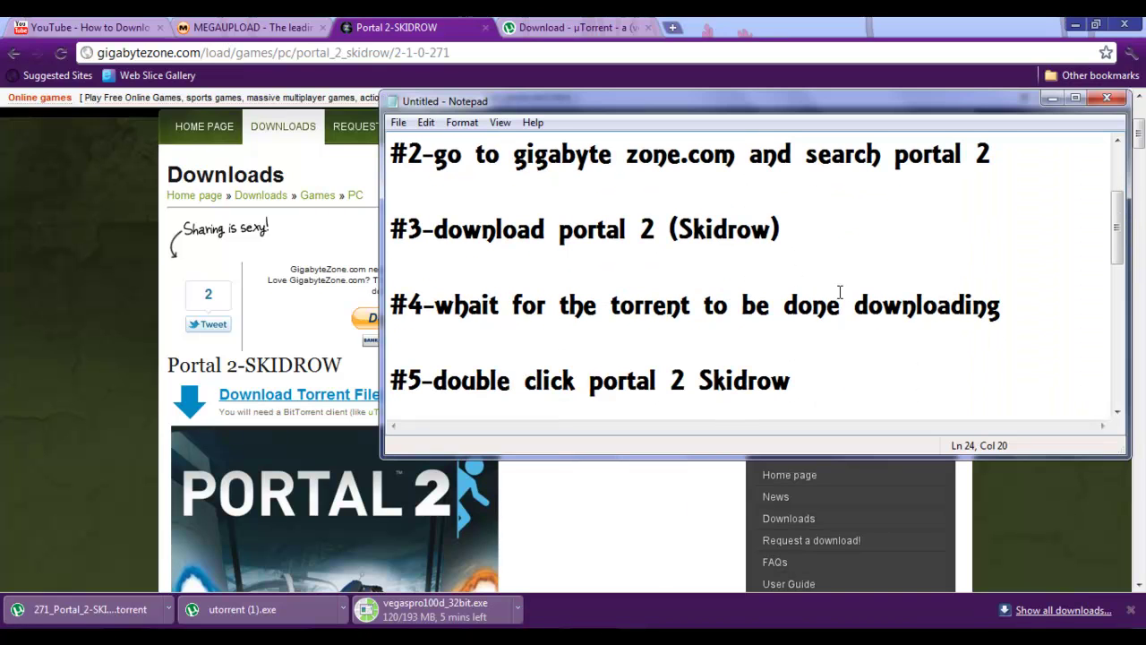
pyautogui.scroll(-1, 800, 307)
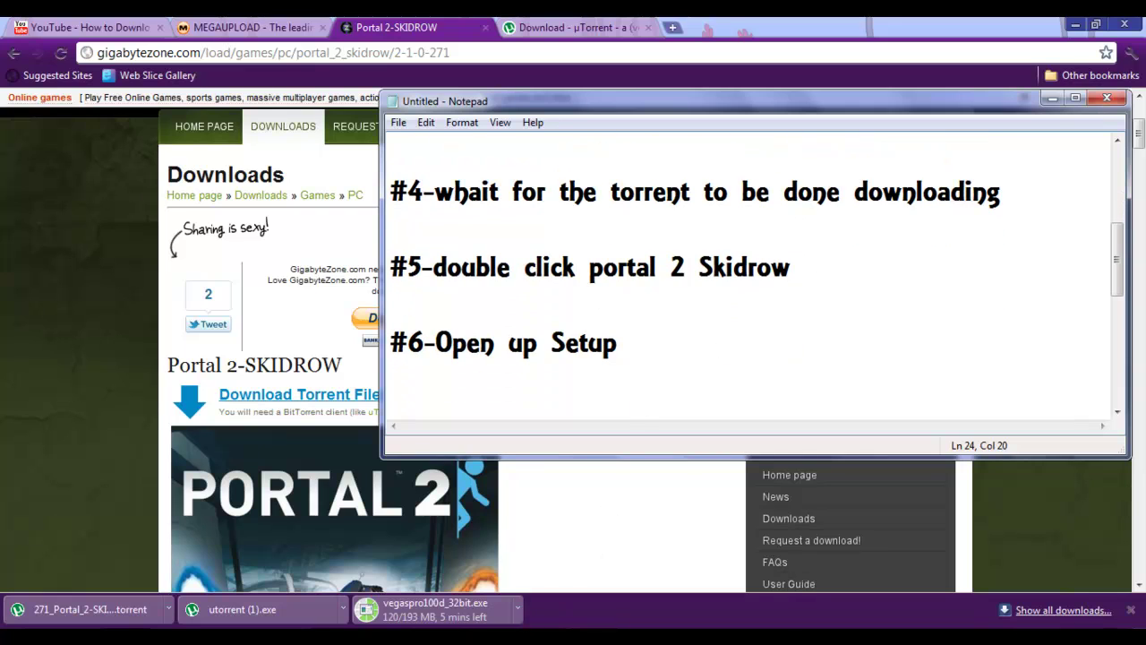
pyautogui.hotkey('alt', 'Tab')
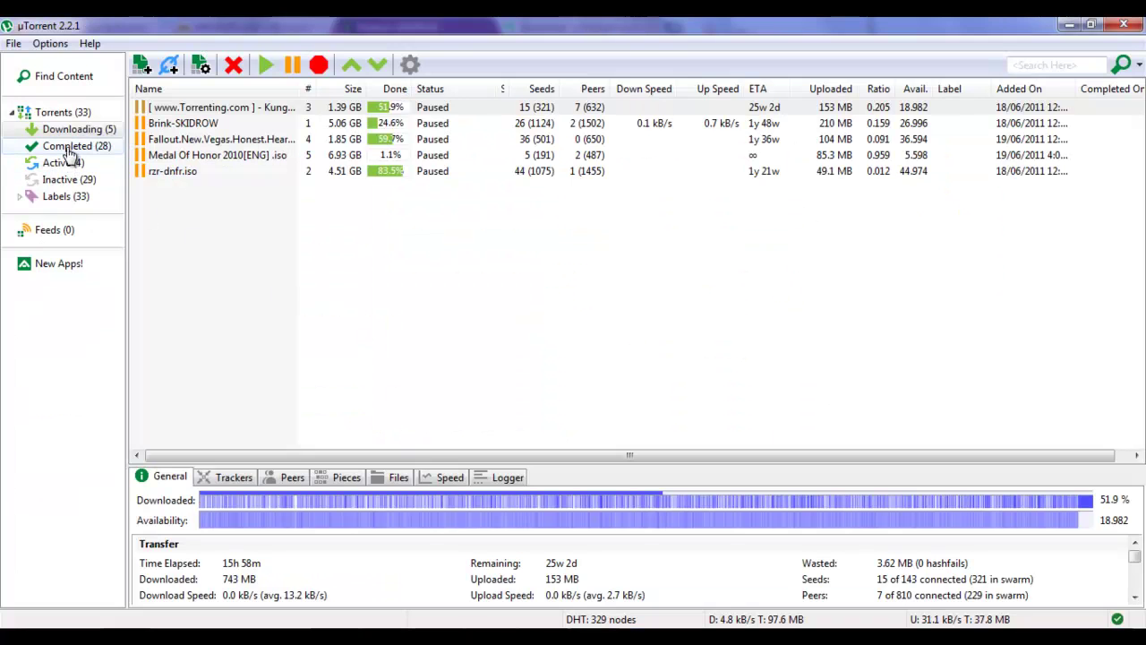
# Open the folder of the completed Portal.2-SKIDROW torrent and open the sr-port2 archive in WinRAR, dismissing the license notice.
pyautogui.click(68, 146)
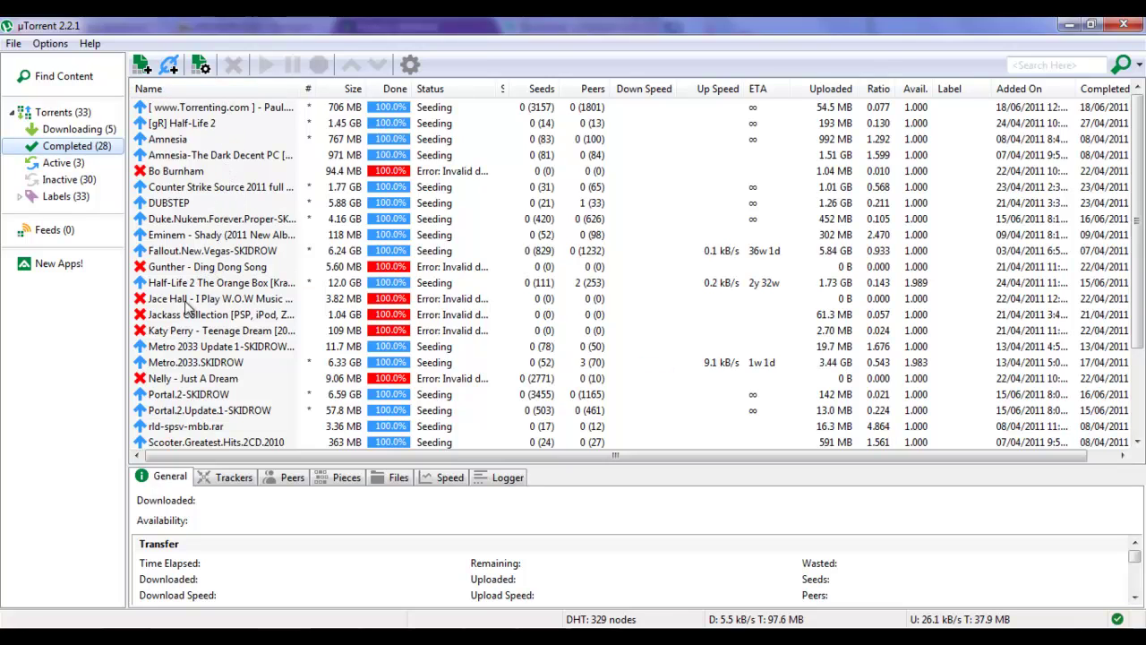
pyautogui.scroll(-2, 197, 309)
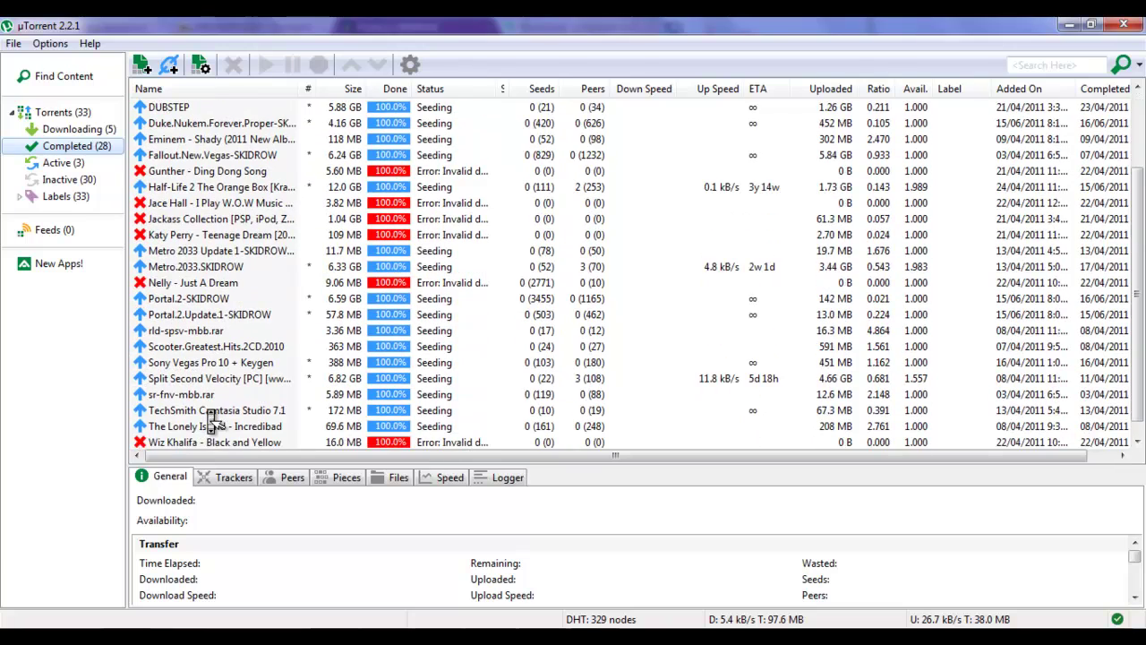
pyautogui.doubleClick(191, 301)
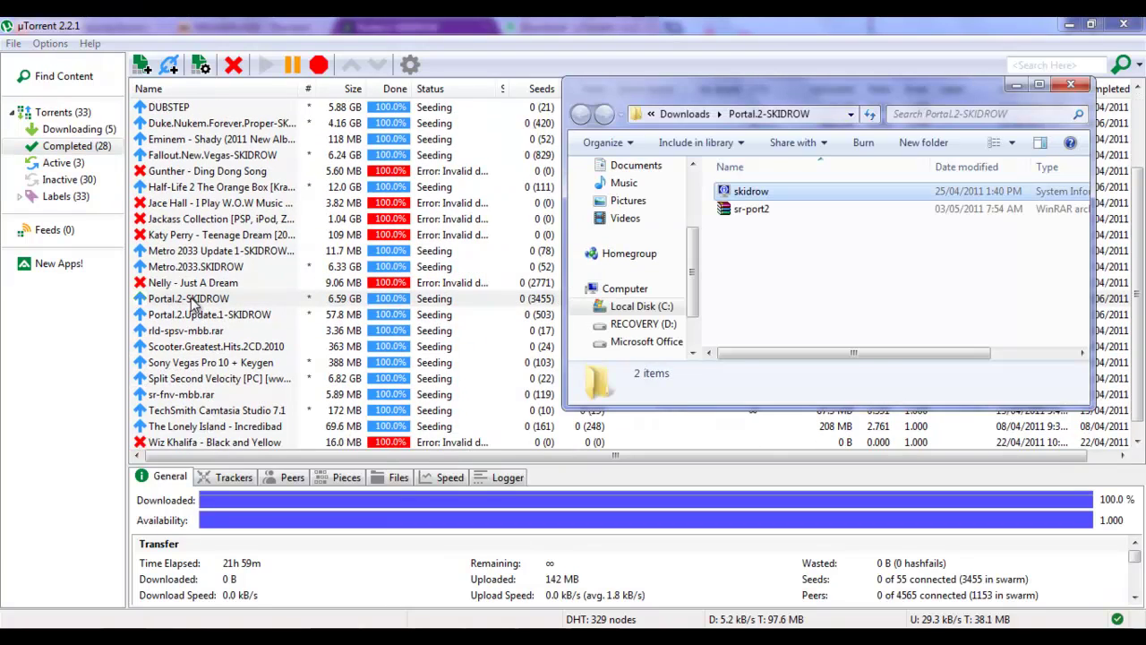
pyautogui.doubleClick(750, 211)
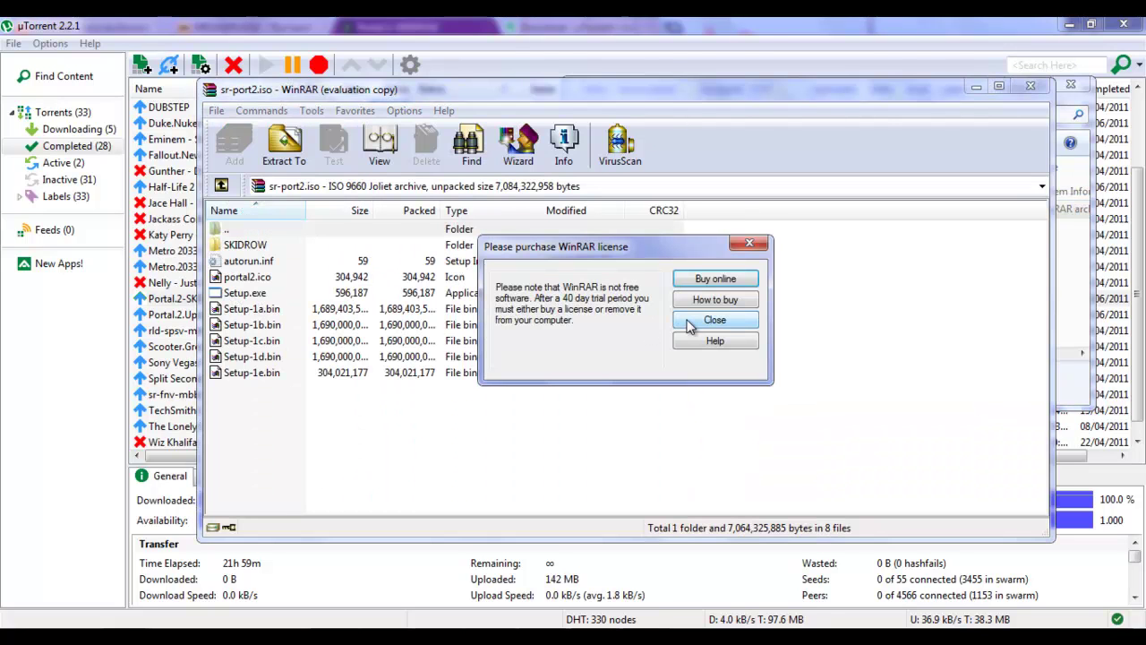
pyautogui.click(690, 321)
# Check instruction #6 in the Notepad notes and run Setup.exe from the sr-port2.iso archive.
pyautogui.hotkey('alt', 'Tab')
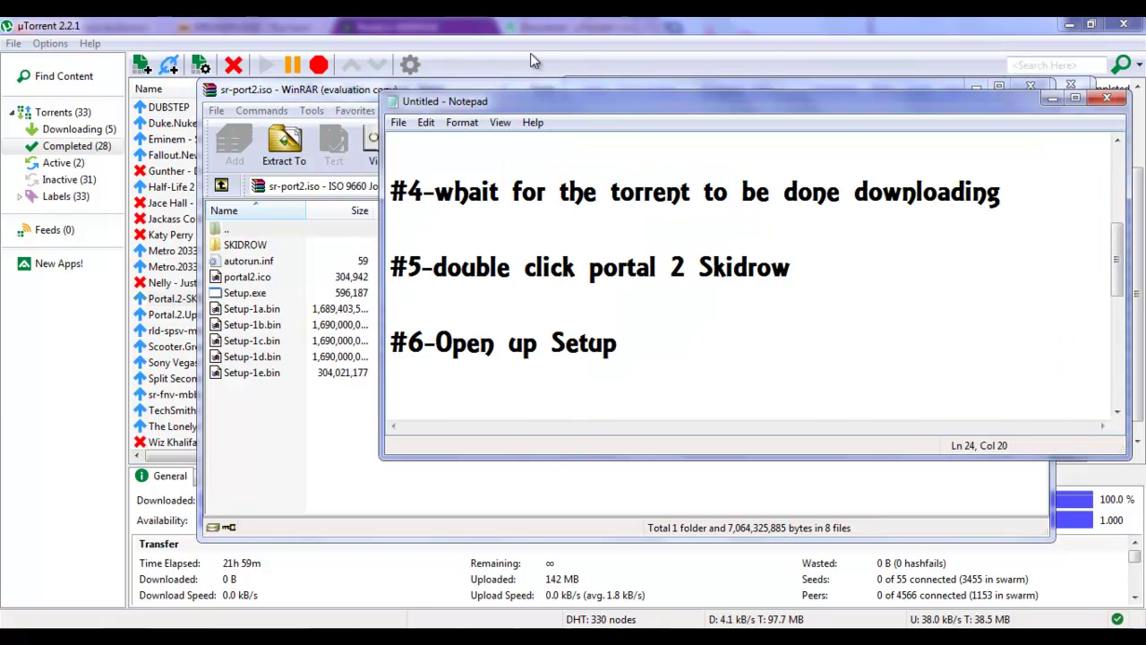
pyautogui.hotkey('alt', 'Tab')
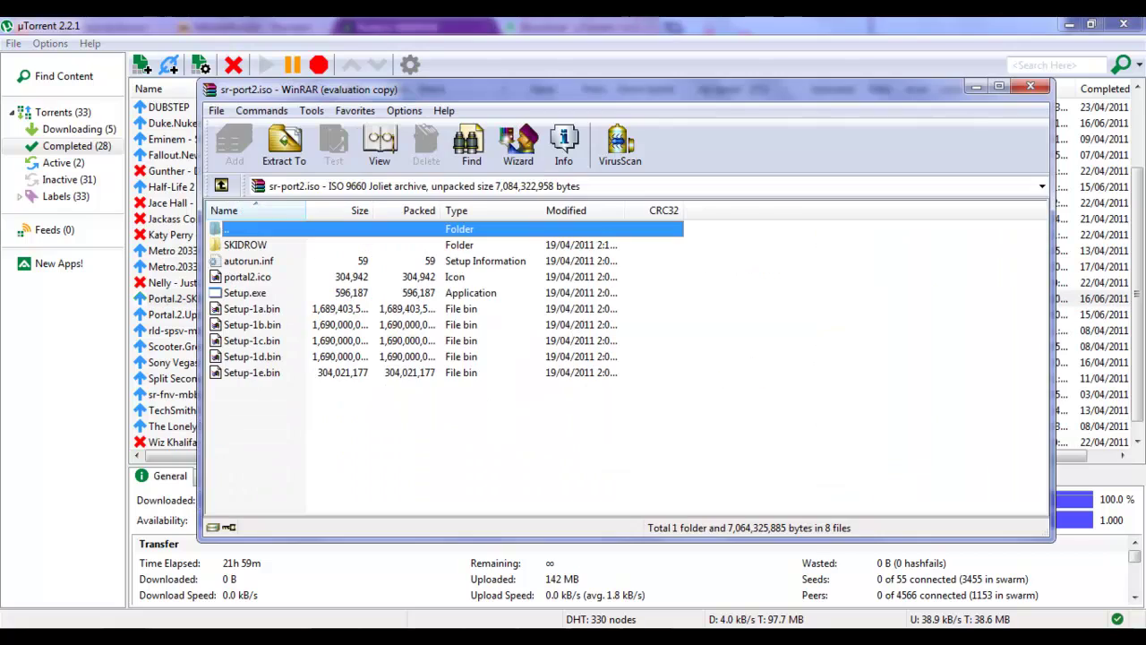
pyautogui.click(254, 299)
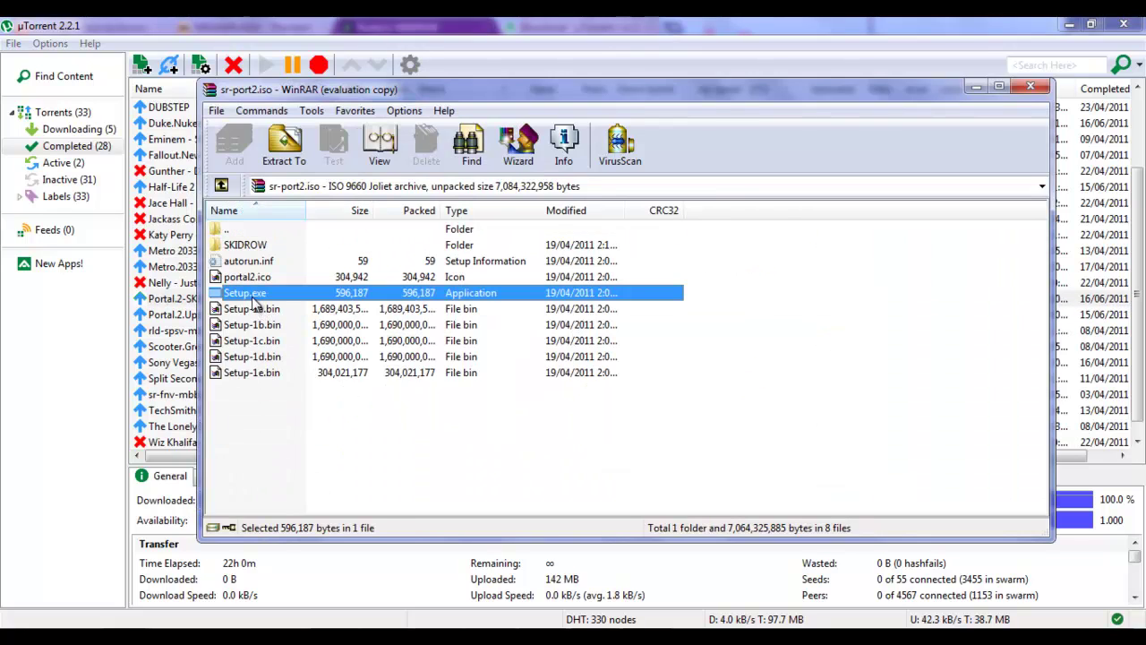
pyautogui.doubleClick(269, 298)
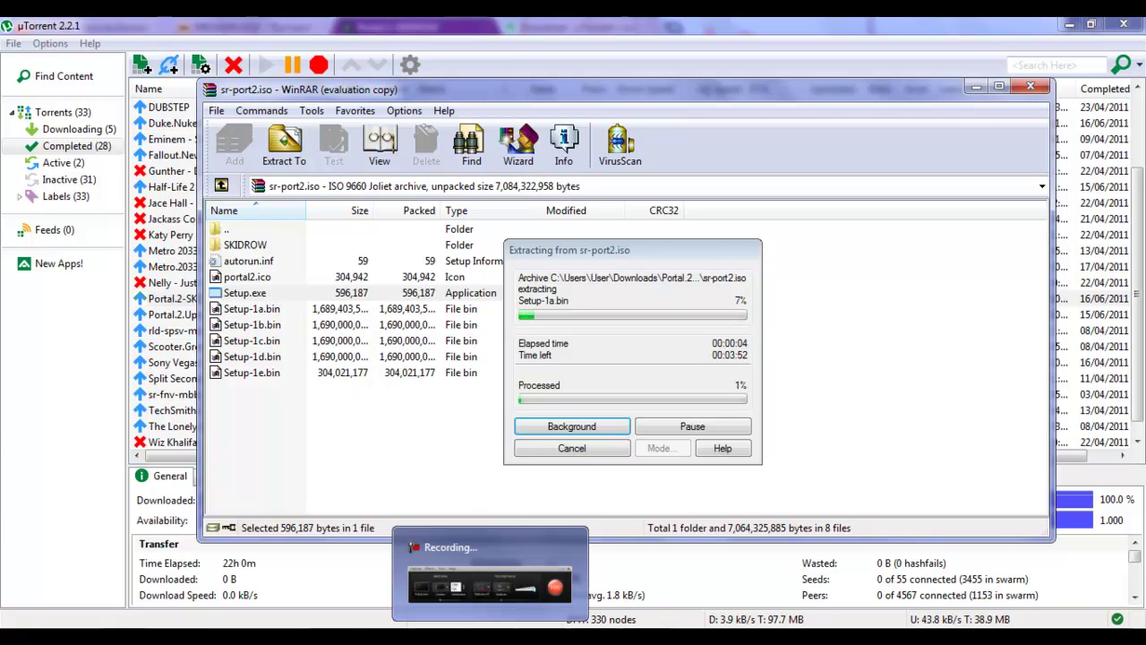
pyautogui.click(971, 623)
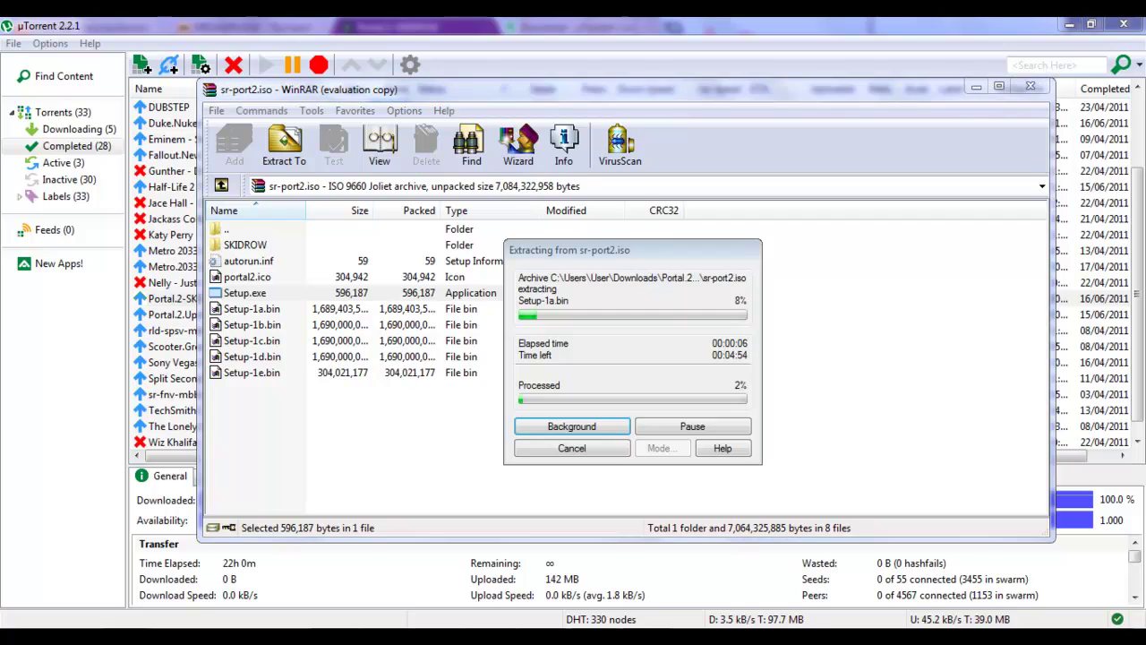
pyautogui.press('Escape')
pyautogui.rightClick(490, 632)
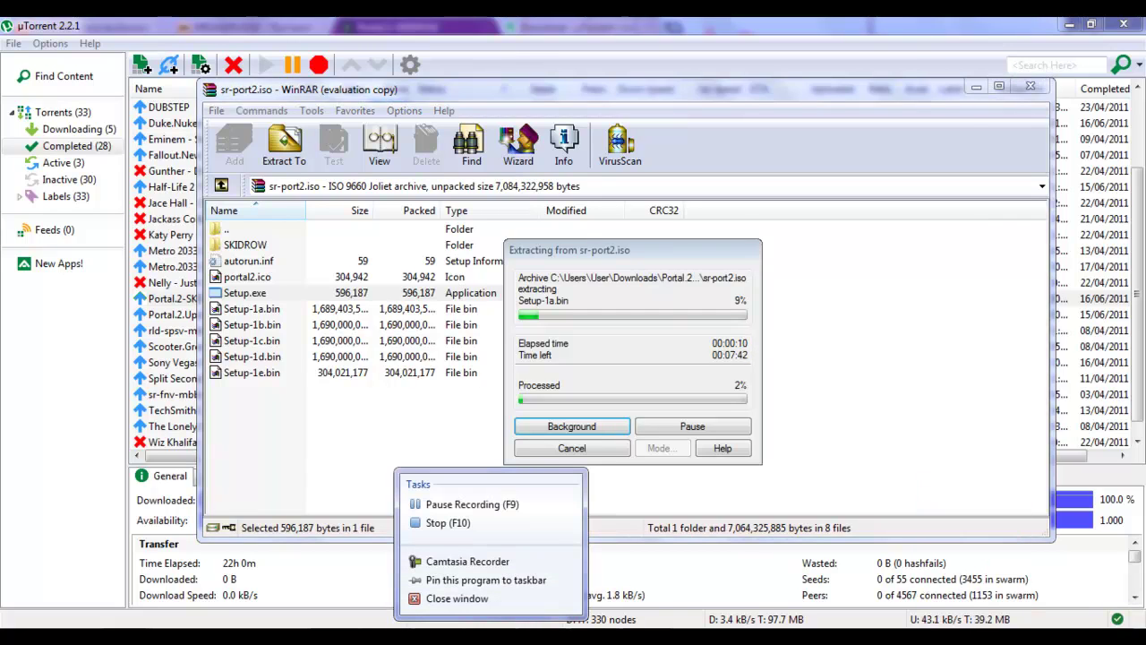
pyautogui.click(460, 509)
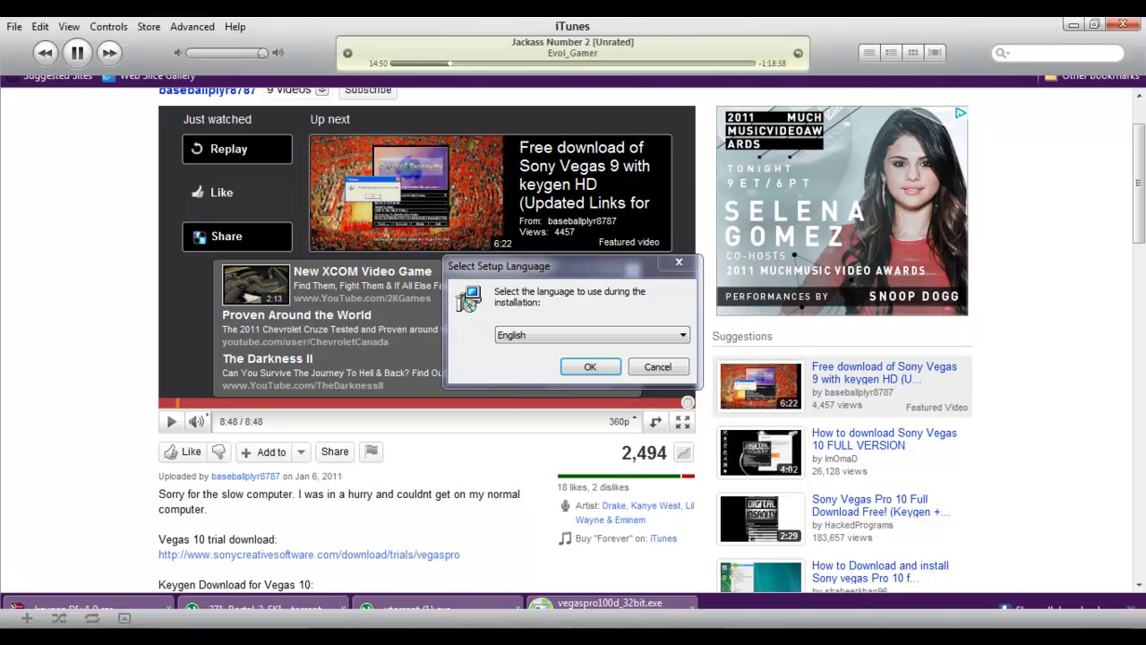
# Check instruction #7 in the Notepad notes and start the Portal 2 installation in English with a desktop icon.
pyautogui.hotkey('alt', 'Tab')
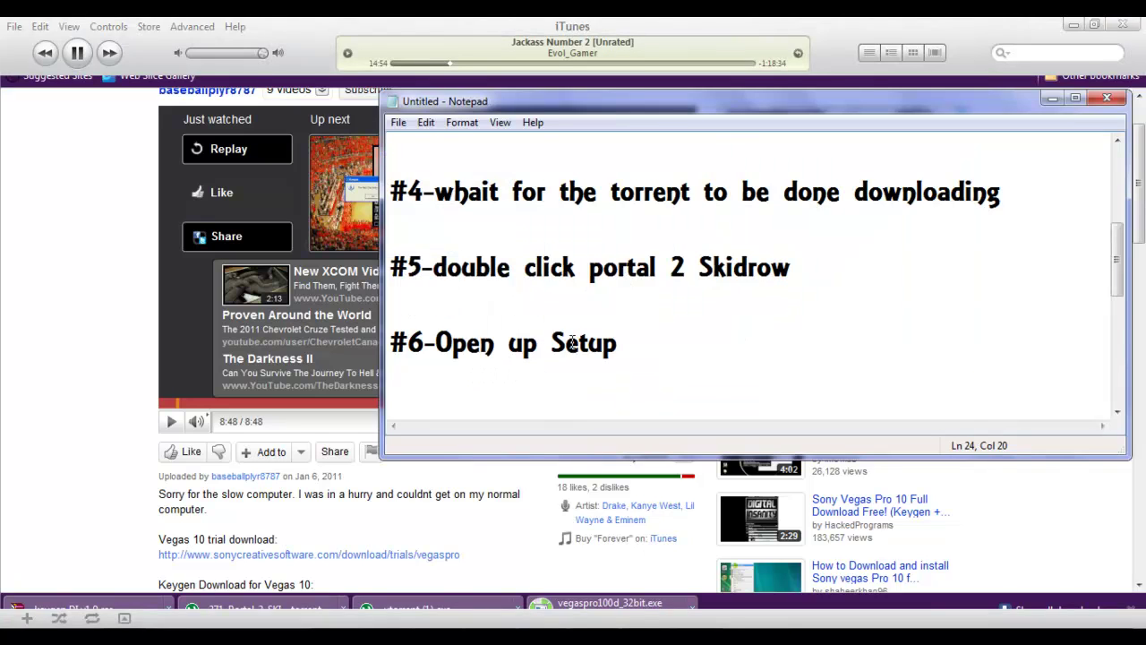
pyautogui.scroll(-1, 572, 343)
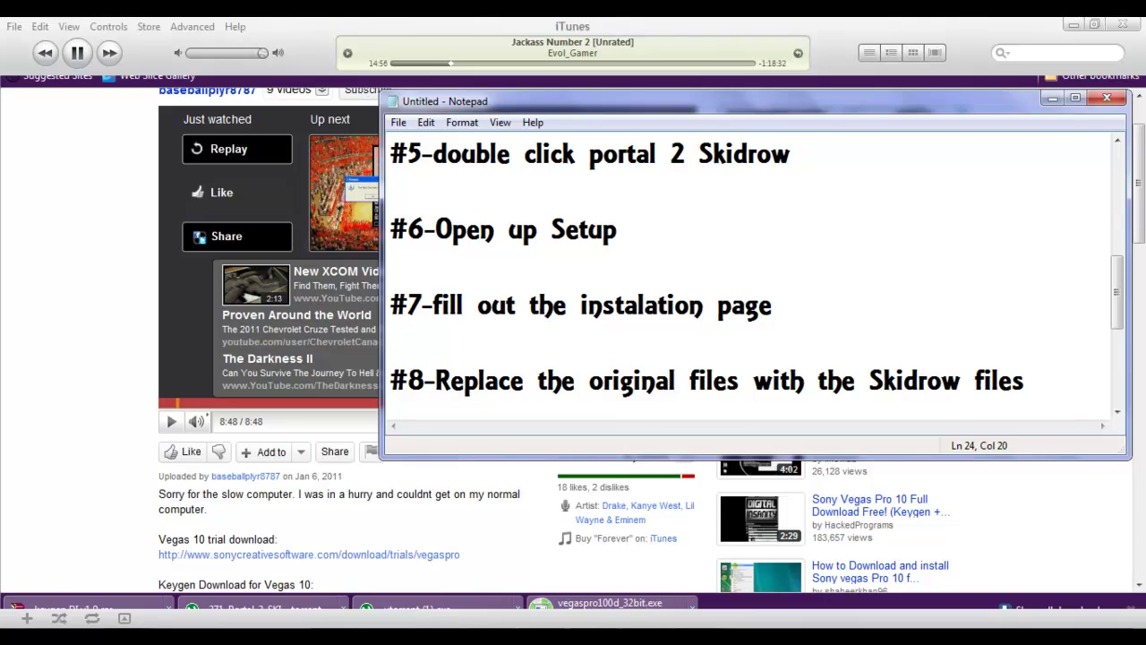
pyautogui.hotkey('alt', 'Tab')
pyautogui.click(595, 366)
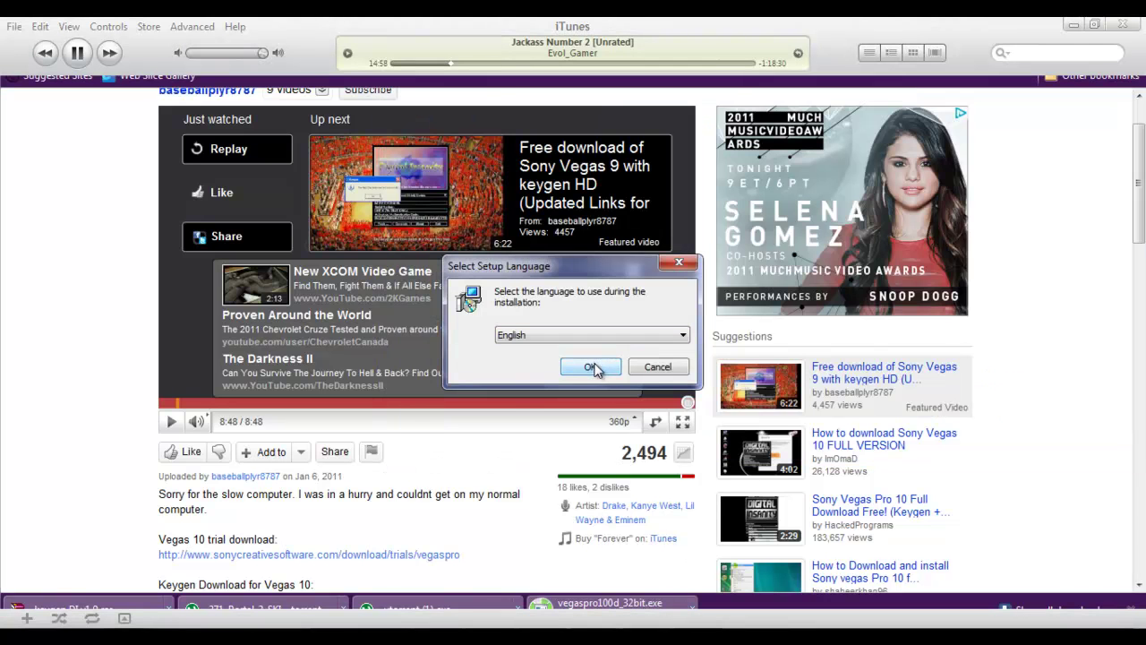
pyautogui.click(667, 465)
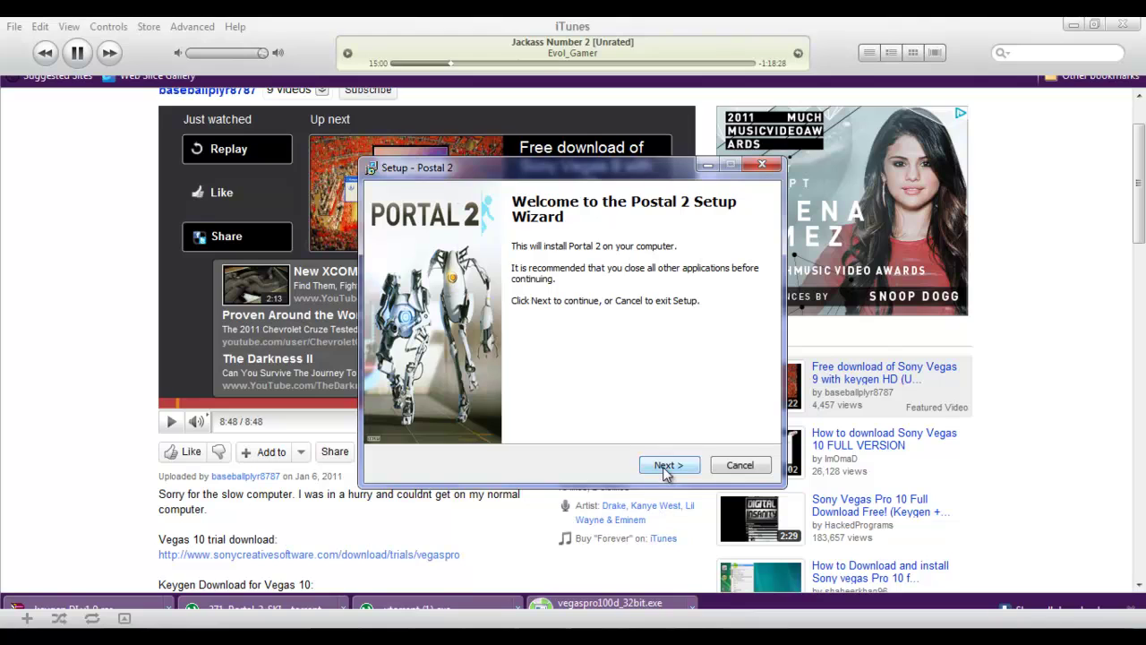
pyautogui.click(666, 466)
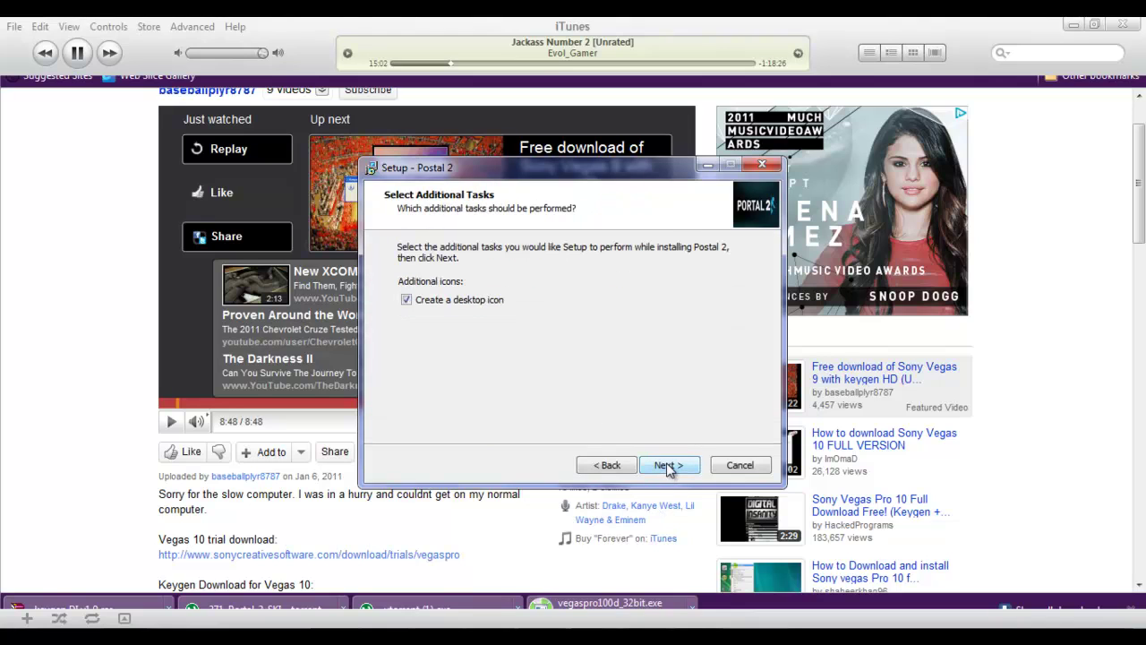
pyautogui.click(667, 465)
pyautogui.click(670, 465)
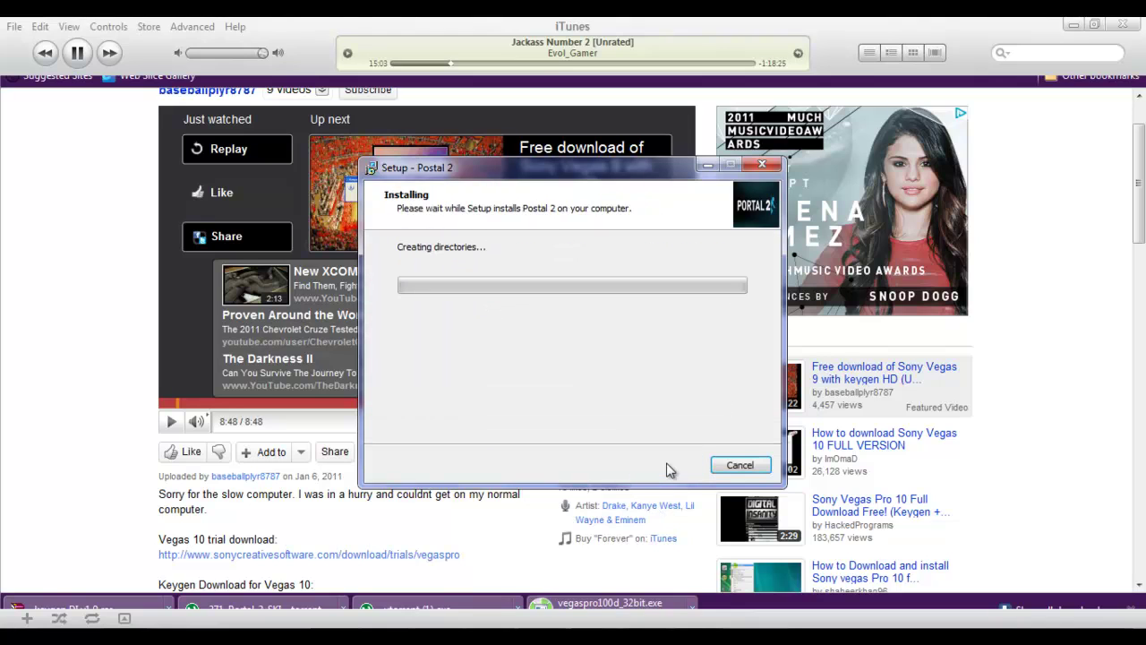
# Cancel the running Portal 2 installation and exit the setup wizard.
pyautogui.click(736, 466)
pyautogui.click(677, 403)
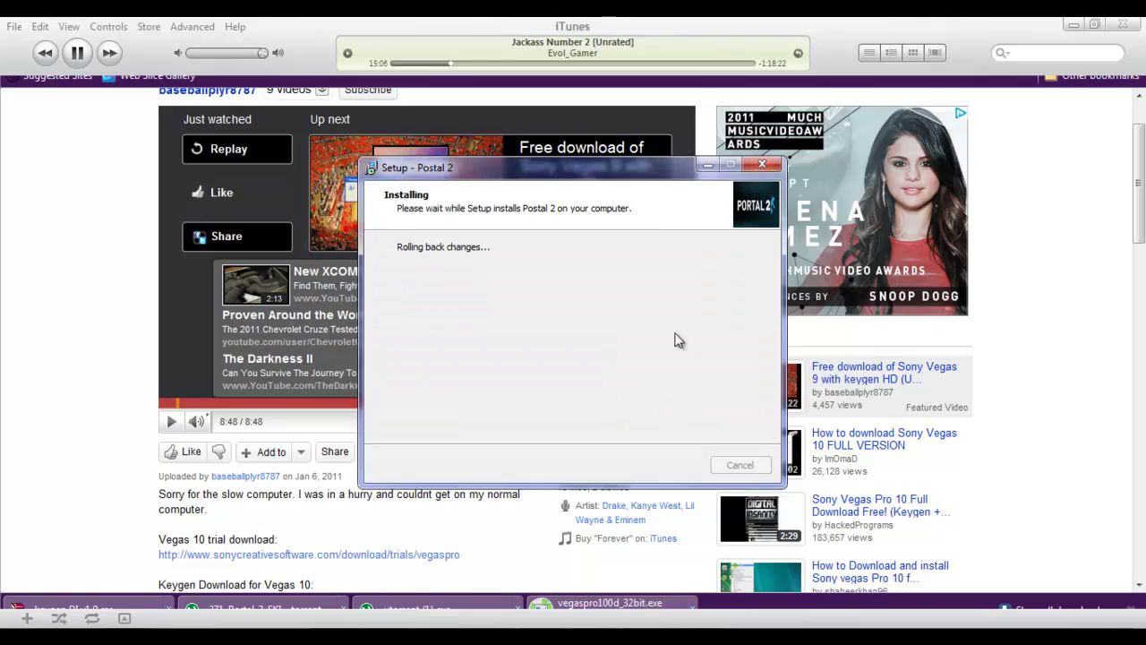
pyautogui.click(766, 170)
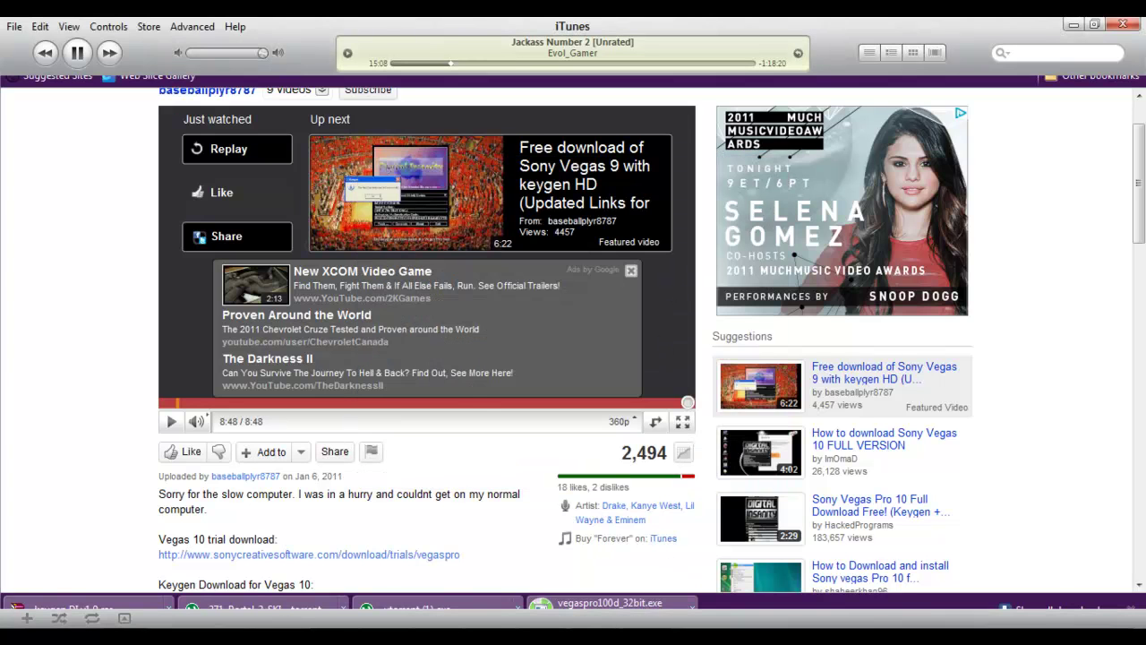
# Switch back to the Notepad notes and read instructions #8 and #9.
pyautogui.hotkey('alt', 'Tab')
pyautogui.hotkey('alt', 'Tab')
pyautogui.hotkey('alt', 'Tab')
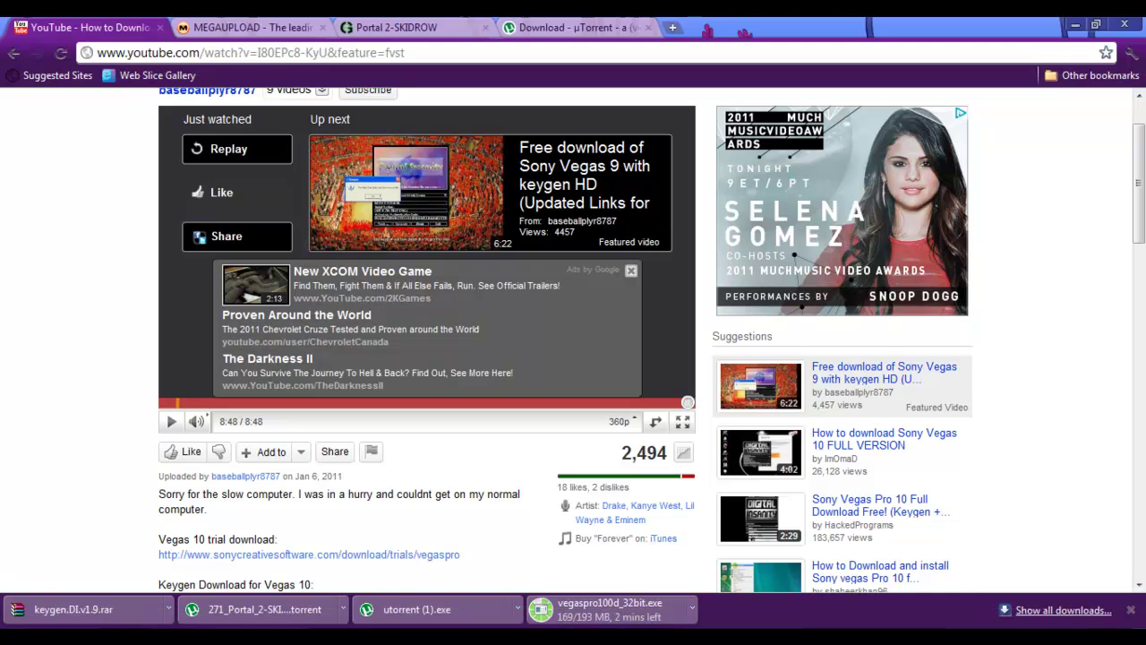
pyautogui.hotkey('alt', 'Tab')
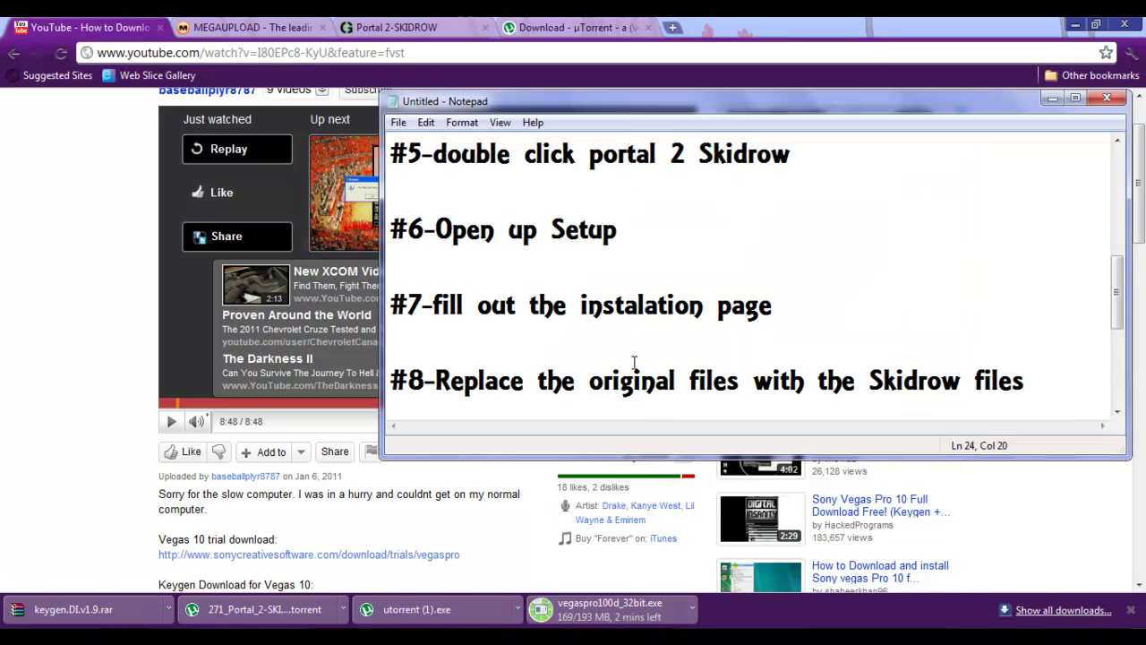
pyautogui.scroll(-1, 634, 362)
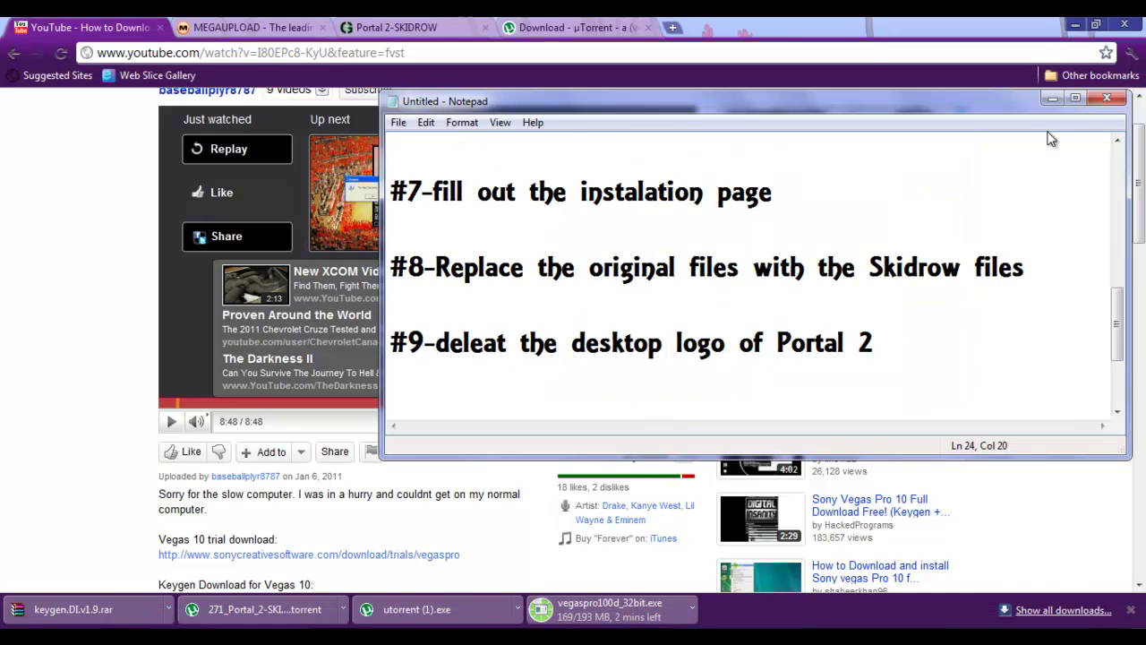
# Minimize the notes, browser and torrent windows, and open the SKIDROW folder inside the sr-port2 archive.
pyautogui.click(1053, 97)
pyautogui.click(1074, 25)
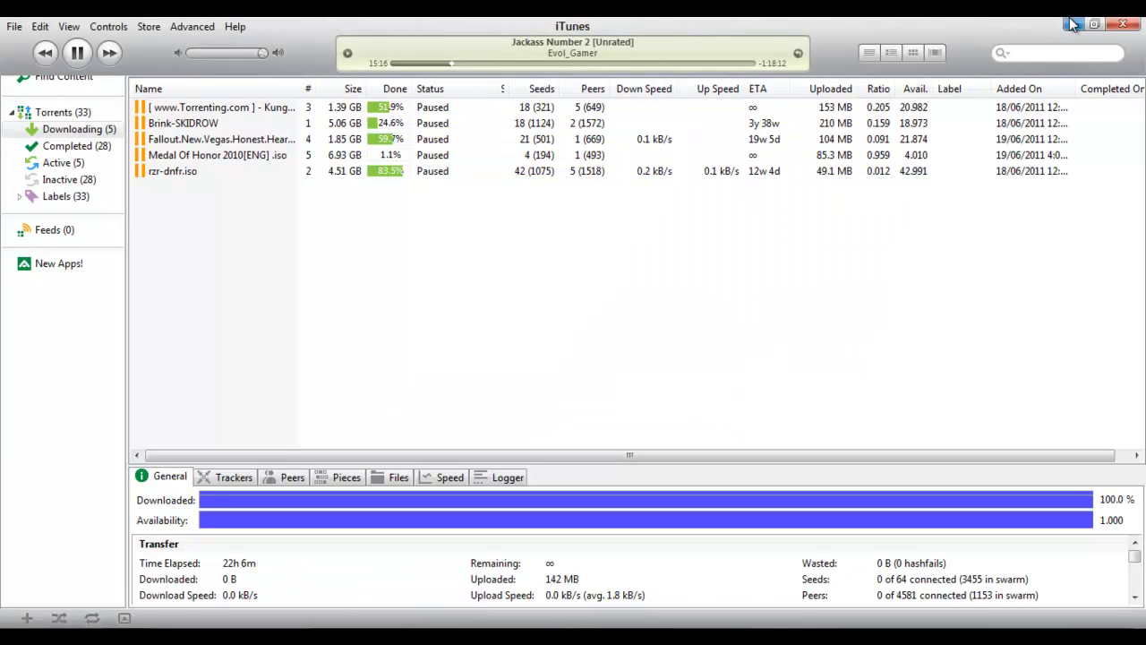
pyautogui.click(1073, 24)
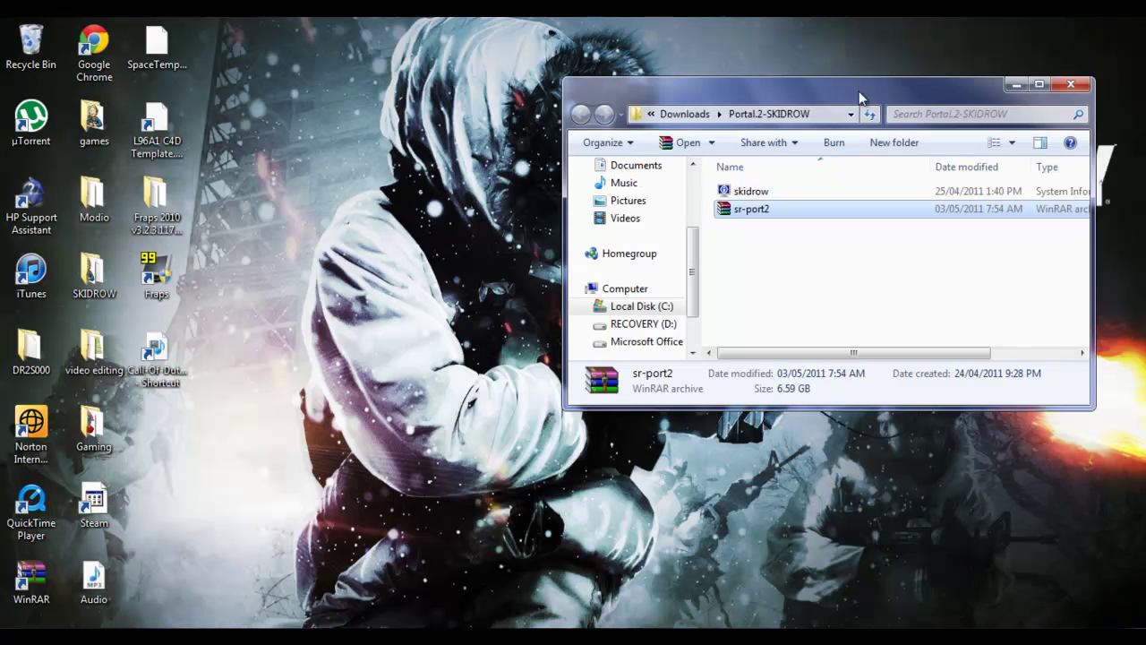
pyautogui.doubleClick(751, 209)
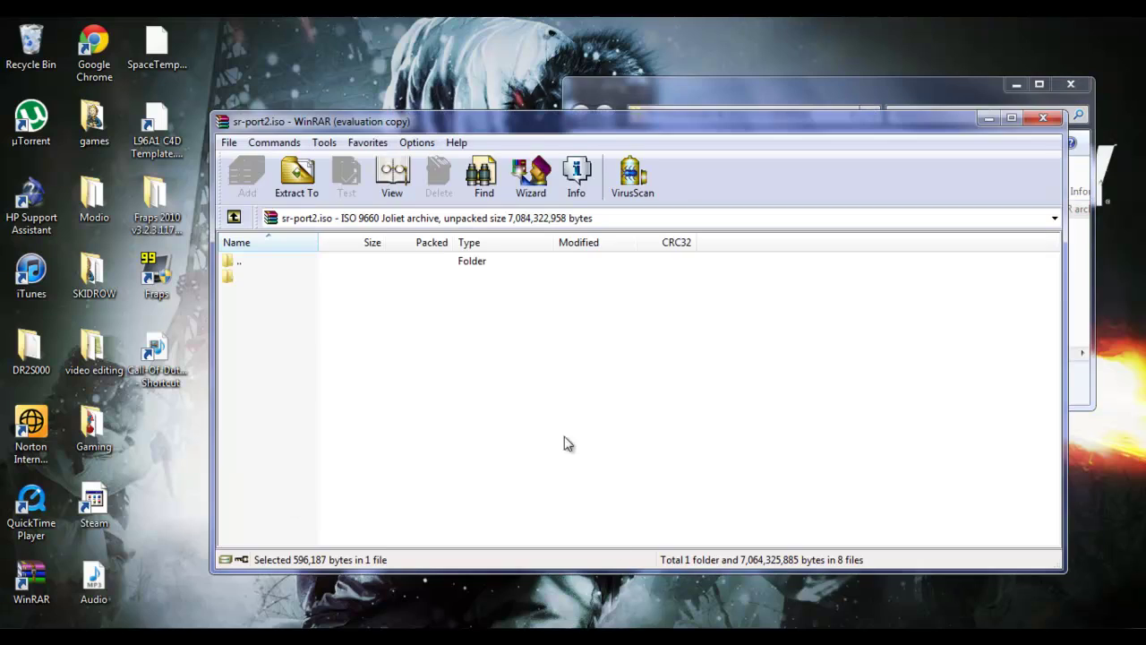
pyautogui.click(356, 326)
pyautogui.doubleClick(259, 277)
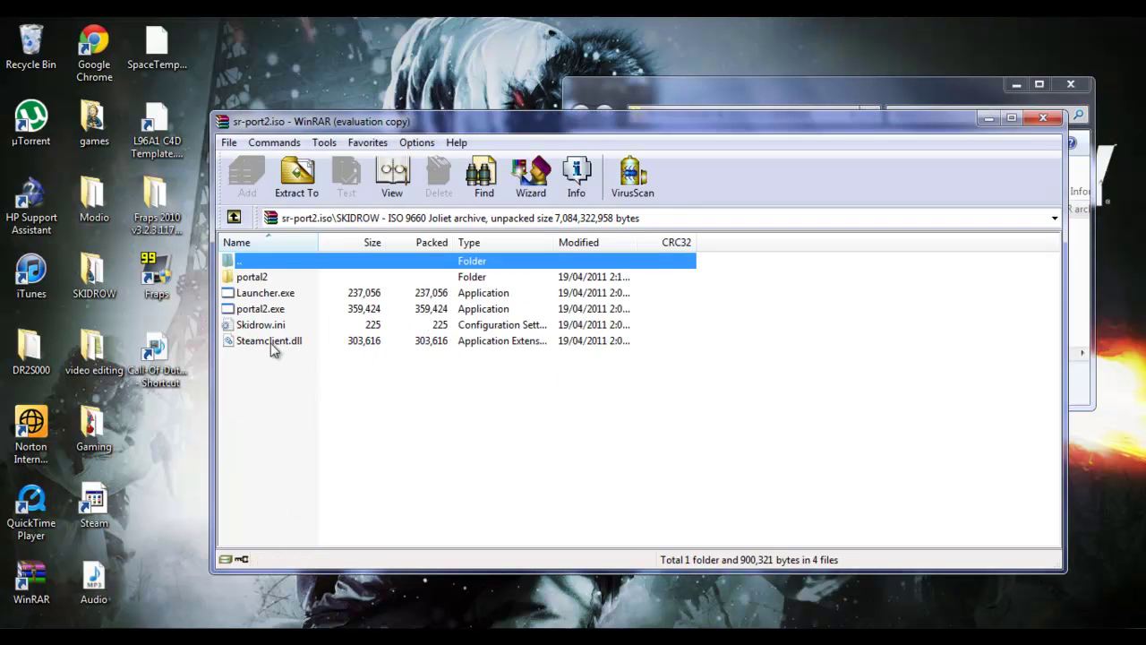
pyautogui.moveTo(305, 394); pyautogui.dragTo(288, 273)
pyautogui.rightClick(289, 296)
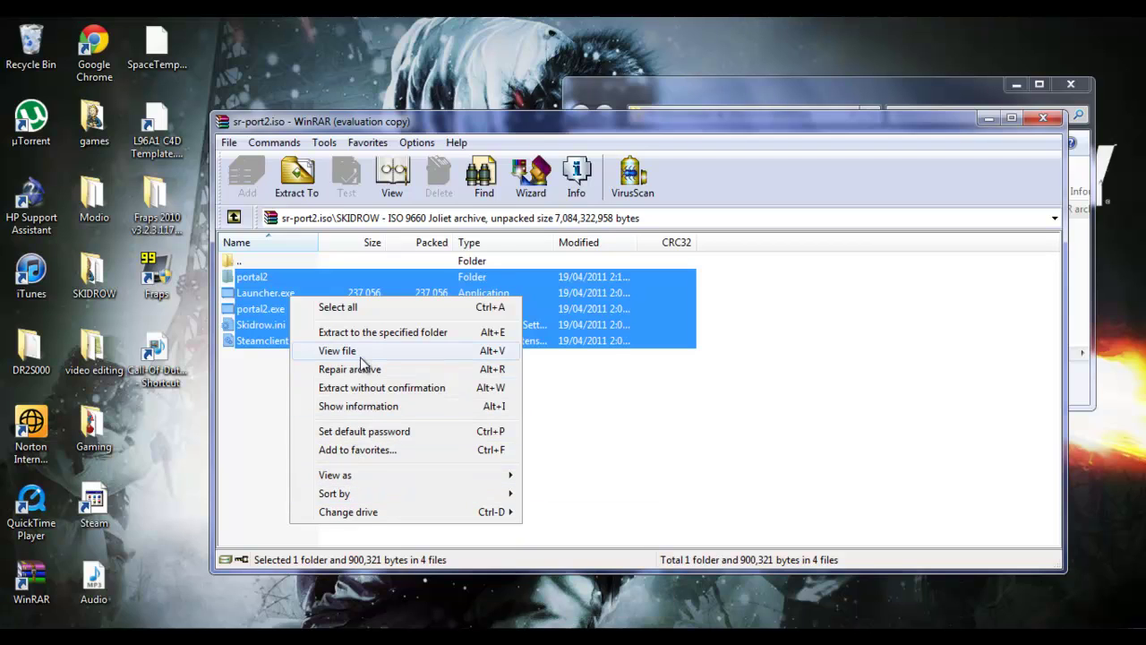
pyautogui.click(266, 428)
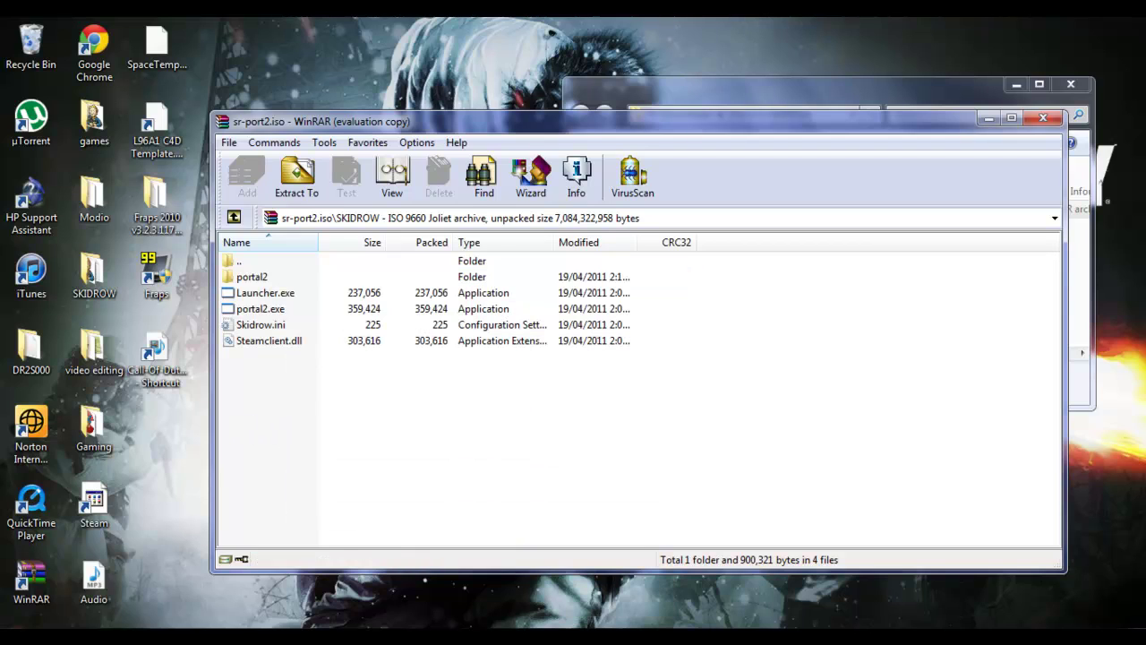
# Open the game's install folder at Local Disk (C:) > Program Files (x86) > Valve > Portal 2 in Explorer.
pyautogui.press('super')
pyautogui.click(241, 433)
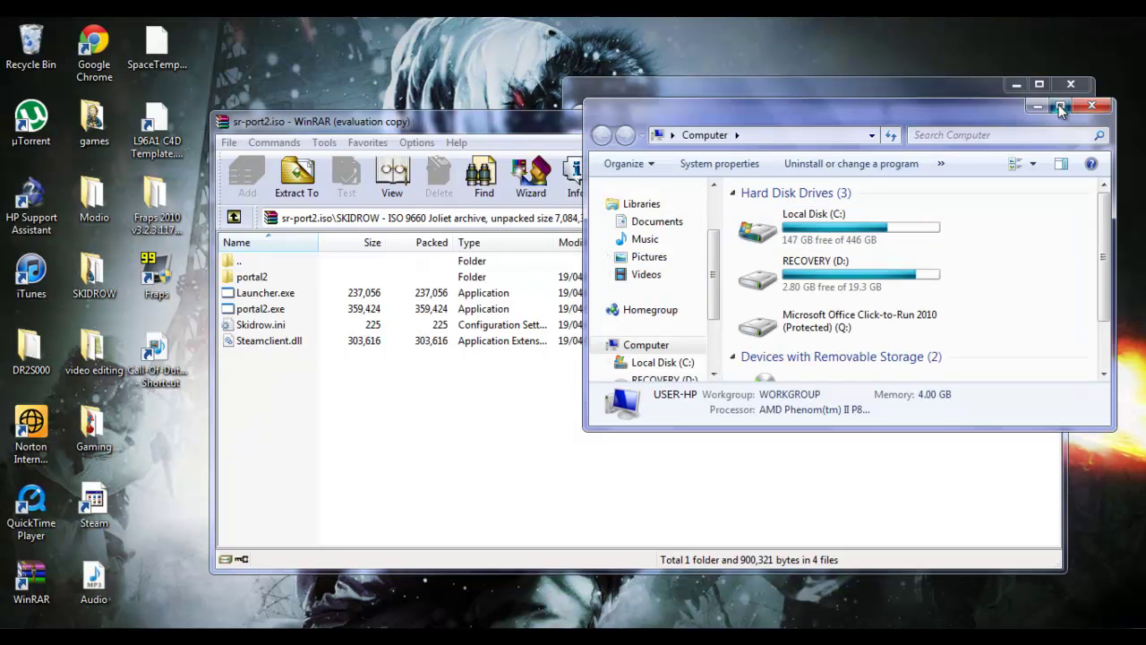
pyautogui.click(1060, 109)
pyautogui.doubleClick(235, 153)
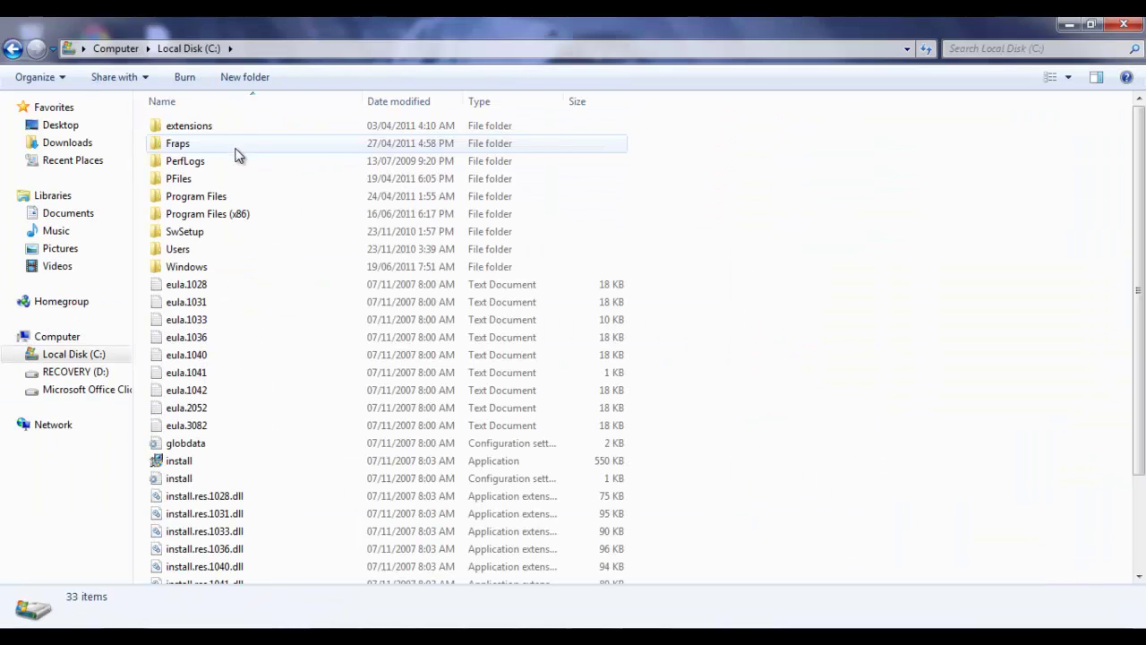
pyautogui.doubleClick(238, 214)
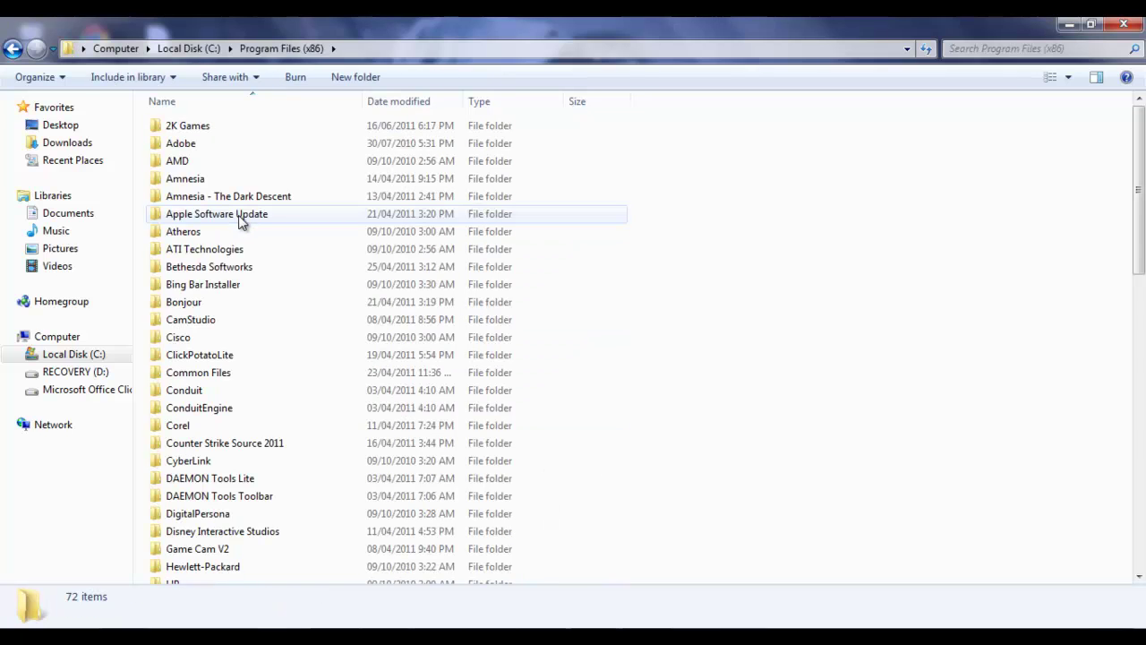
pyautogui.scroll(-15, 240, 221)
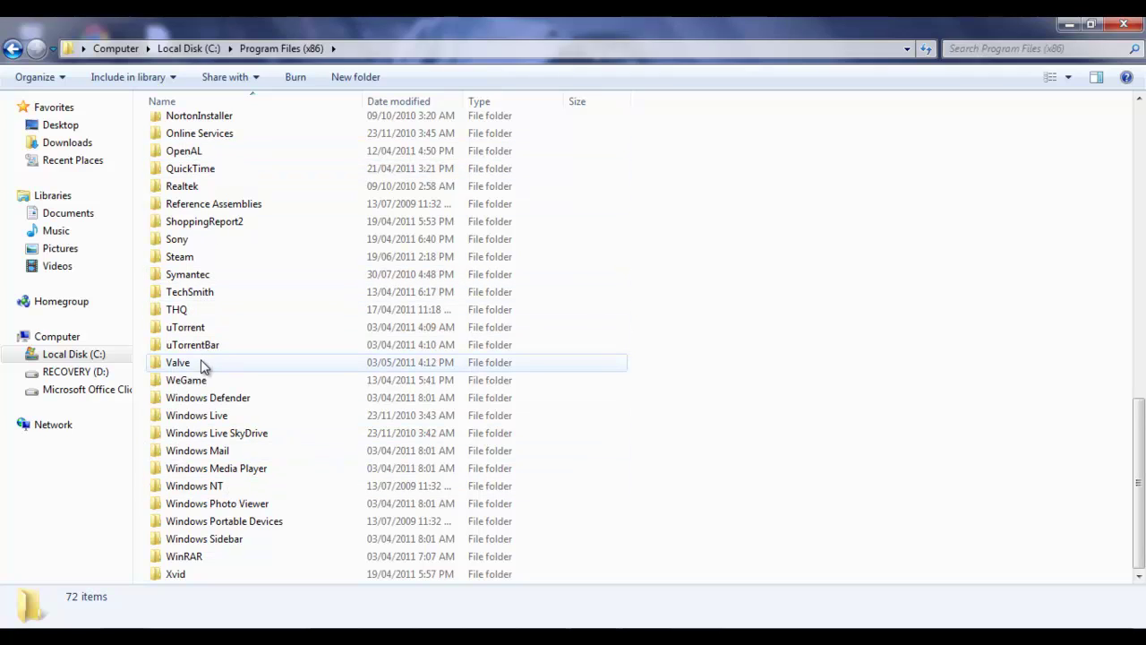
pyautogui.doubleClick(175, 363)
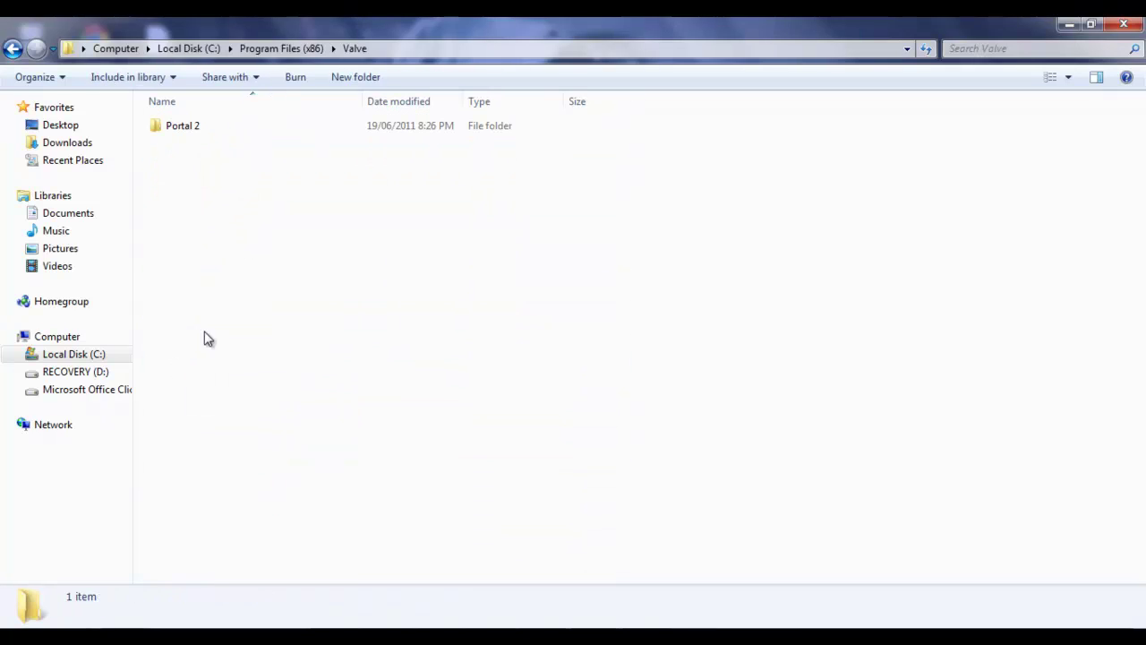
pyautogui.doubleClick(188, 126)
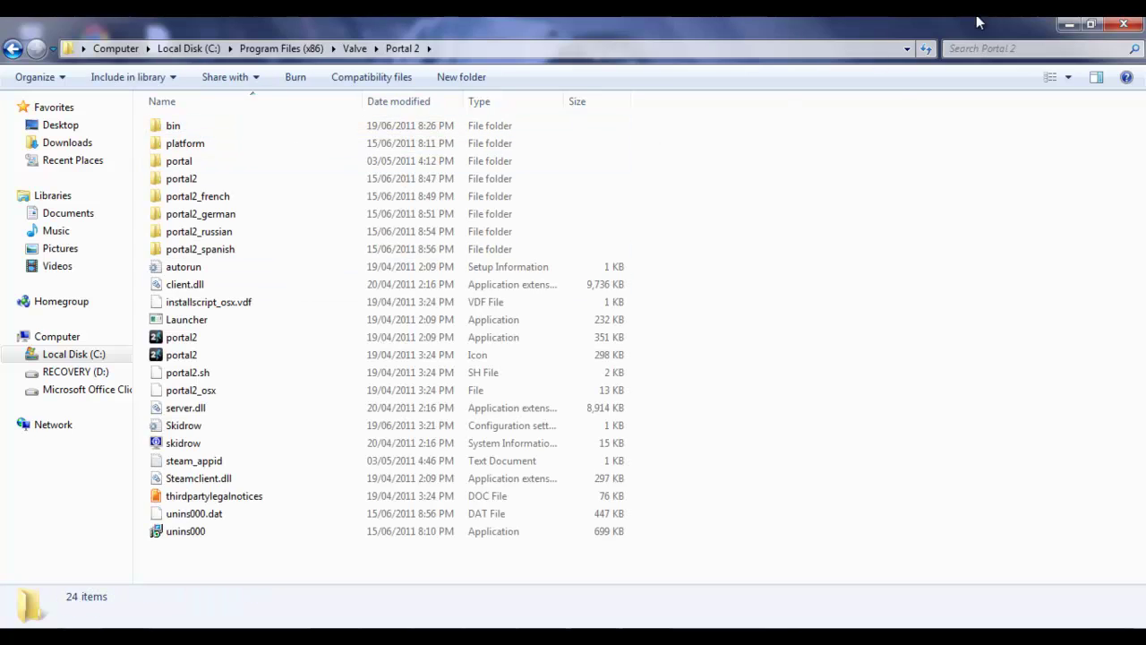
# Arrange the WinRAR archive and the Portal 2 folder windows so the contents of both can be seen together.
pyautogui.click(1090, 24)
pyautogui.click(418, 144)
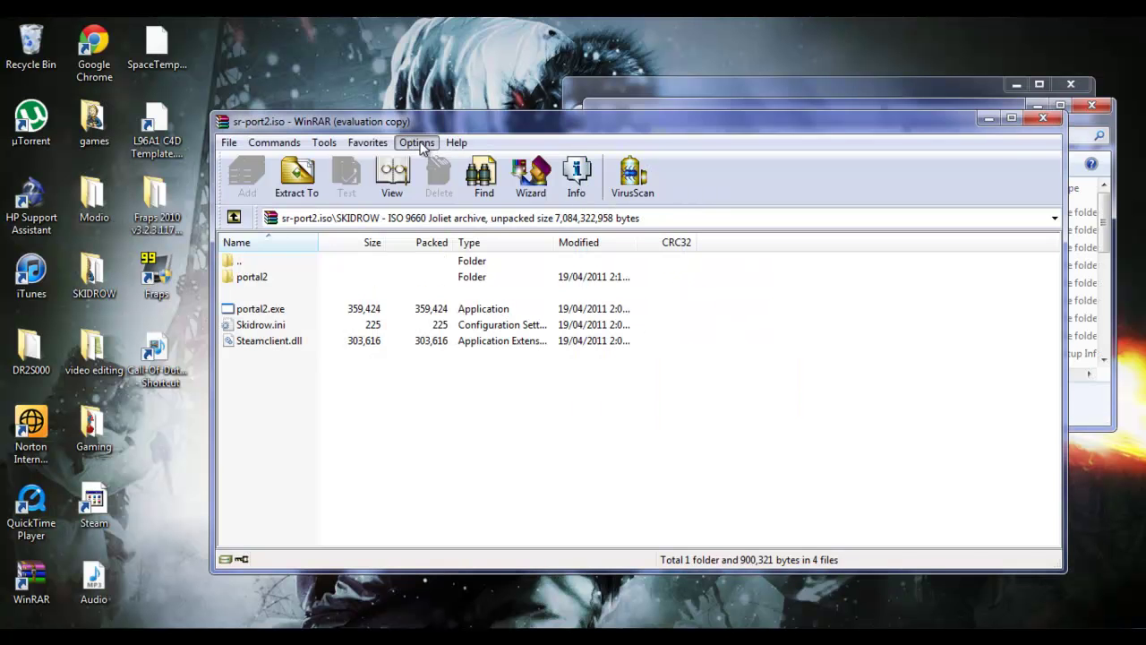
pyautogui.moveTo(462, 120); pyautogui.dragTo(257, 100)
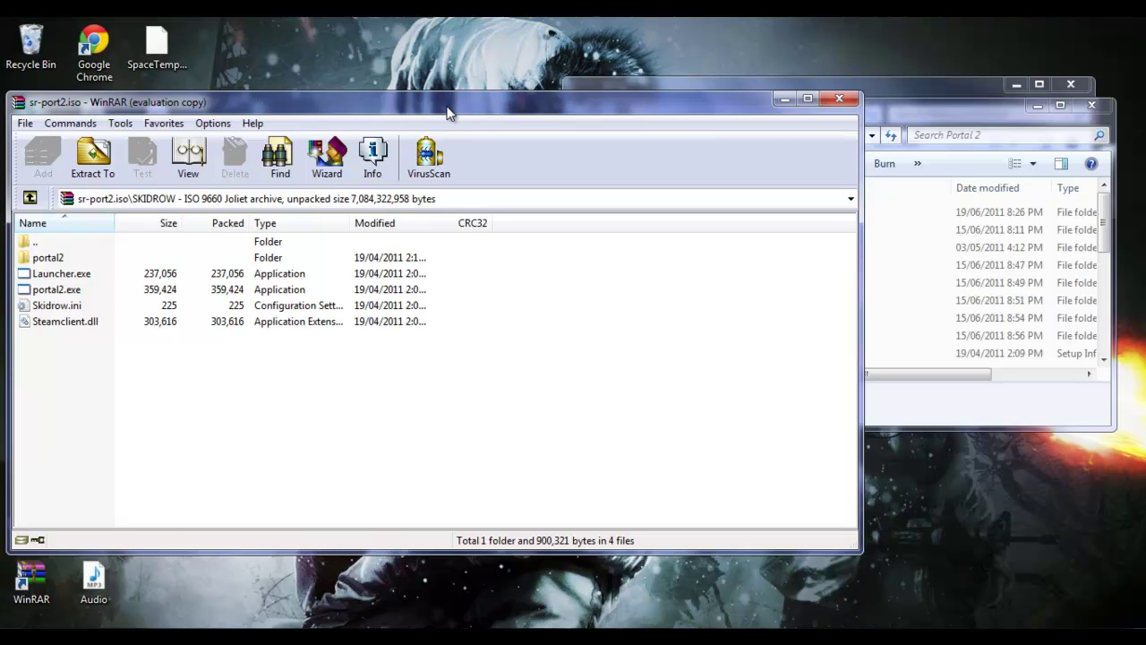
pyautogui.moveTo(448, 112); pyautogui.dragTo(546, 300)
pyautogui.click(662, 91)
pyautogui.doubleClick(661, 91)
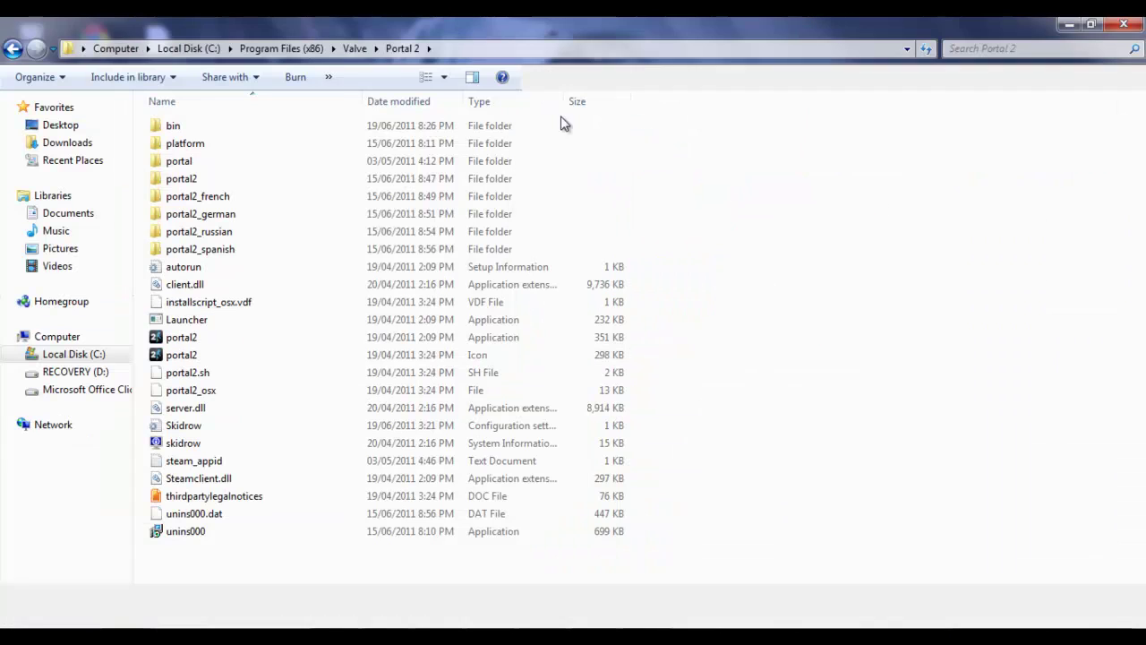
pyautogui.click(1090, 24)
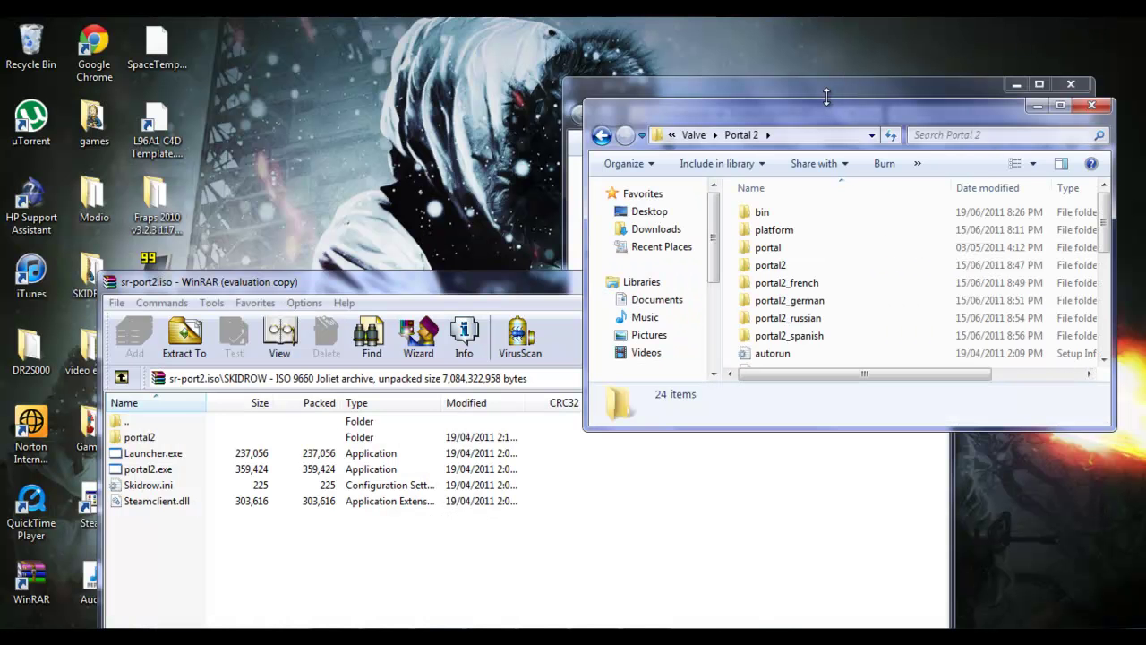
pyautogui.moveTo(826, 95); pyautogui.dragTo(792, 18)
pyautogui.scroll(-5, 862, 197)
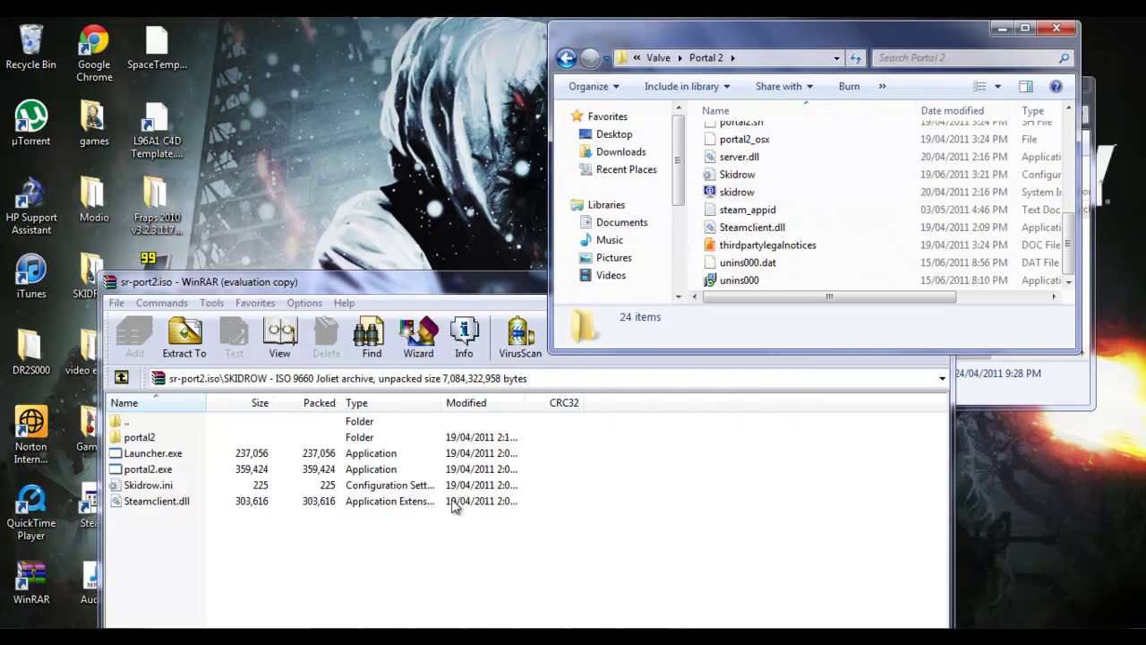
# Try to move the portal2 folder, Launcher.exe, portal2.exe, Skidrow.ini and Steamclient.dll from the archive into the Portal 2 folder, cancelling at the replace prompt.
pyautogui.click(338, 529)
pyautogui.moveTo(337, 530); pyautogui.dragTo(254, 443)
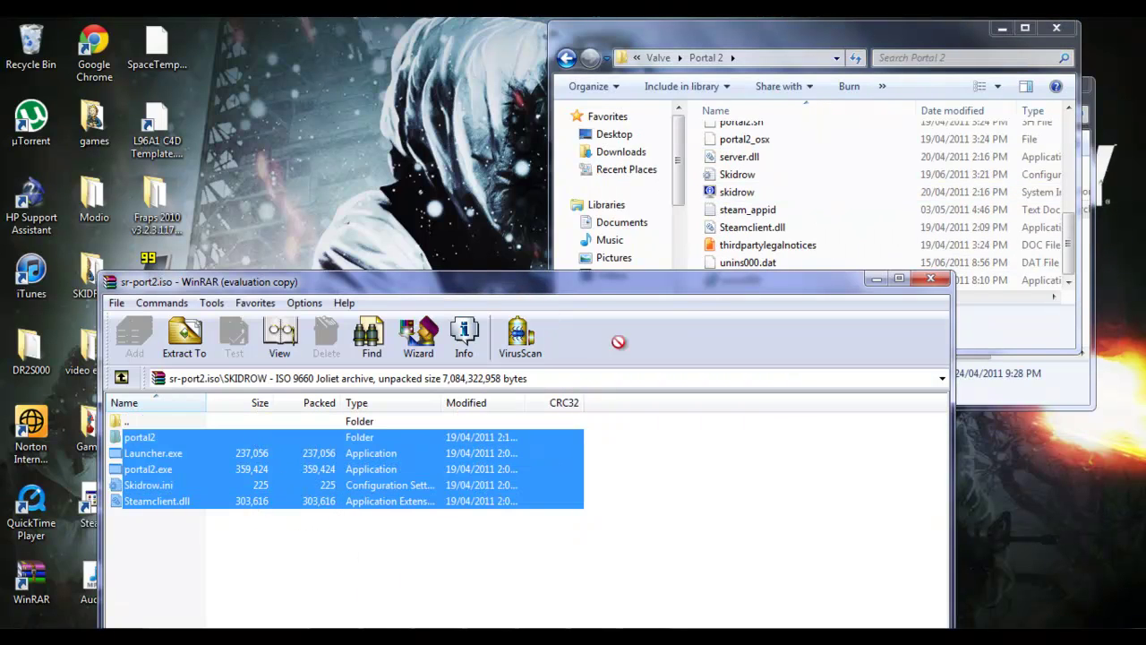
pyautogui.moveTo(618, 341); pyautogui.dragTo(882, 219)
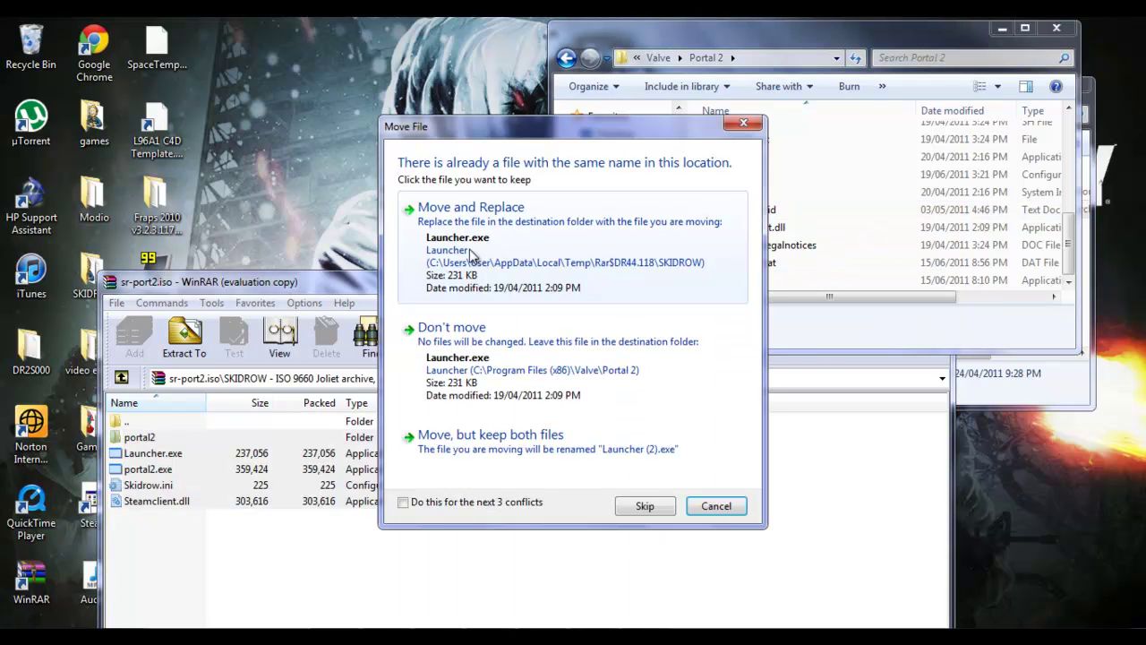
pyautogui.click(716, 506)
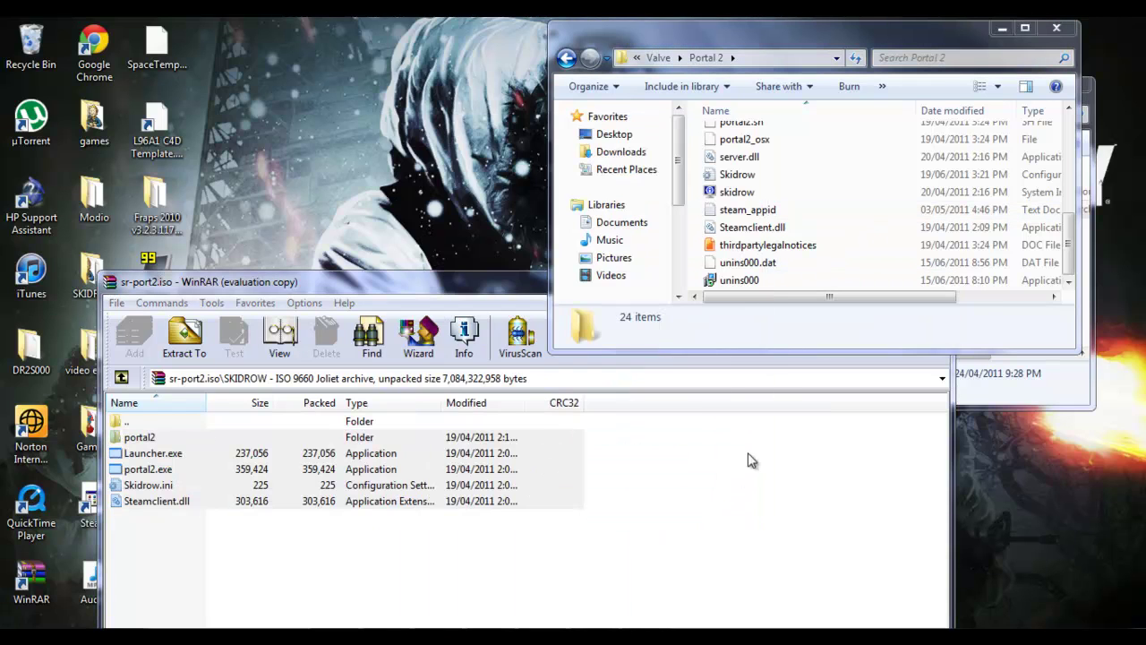
# Close the sr-port2.iso archive window and the Portal 2 folder window.
pyautogui.click(506, 285)
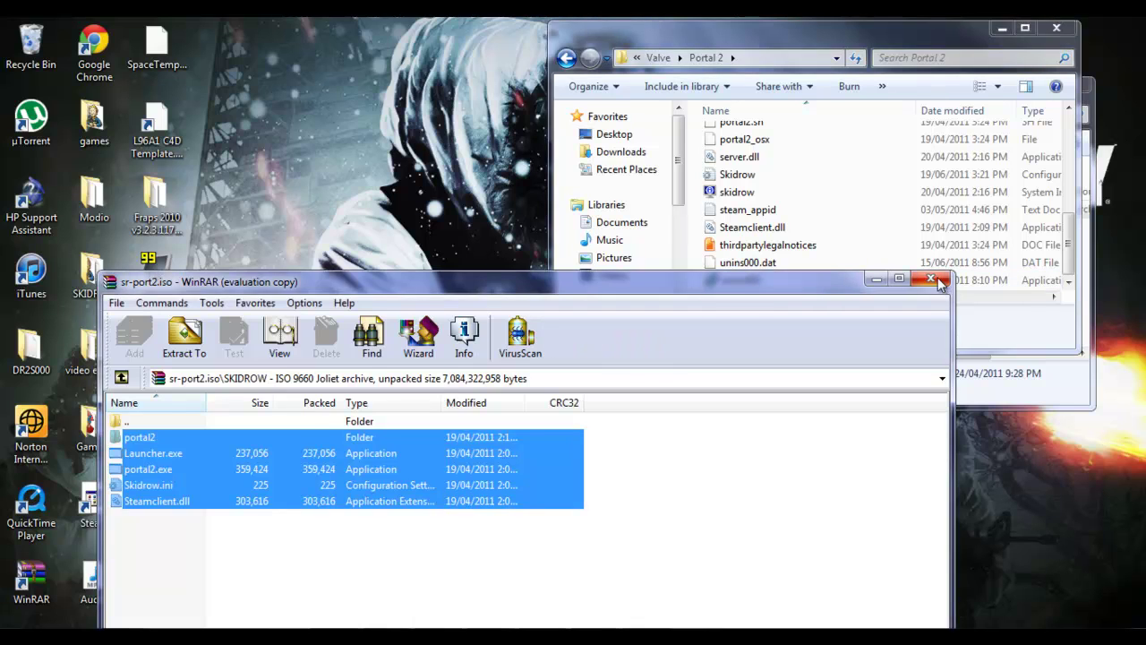
pyautogui.click(931, 279)
pyautogui.click(1059, 32)
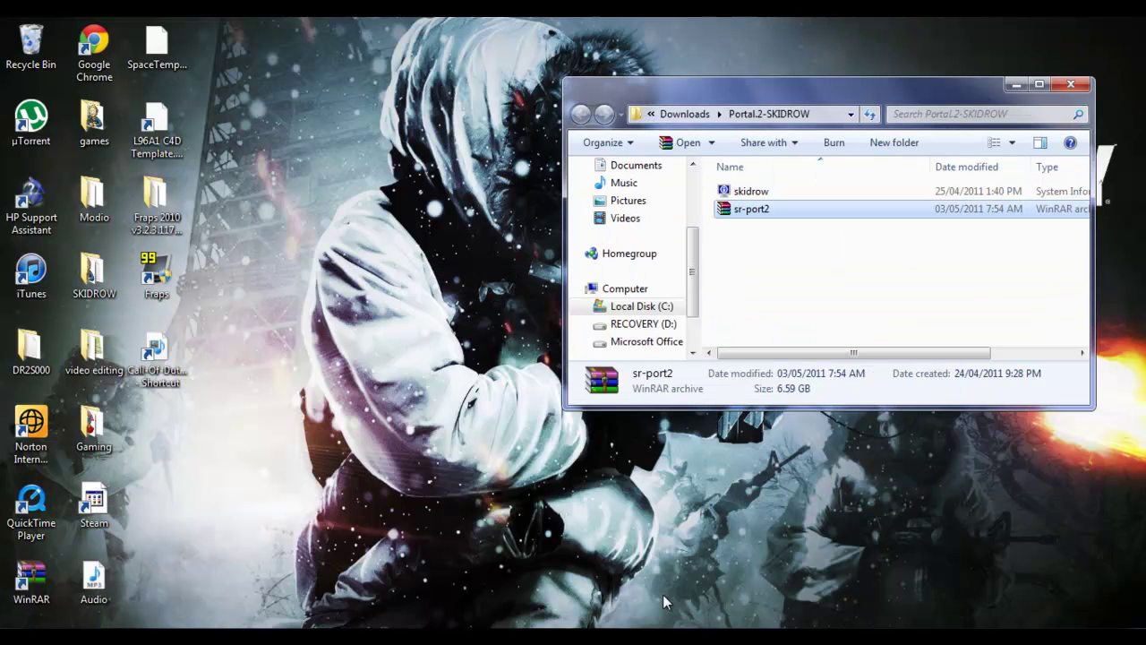
# Read instructions #9 and #10 in the Notepad notes and minimize them.
pyautogui.click(627, 634)
pyautogui.scroll(-1, 592, 371)
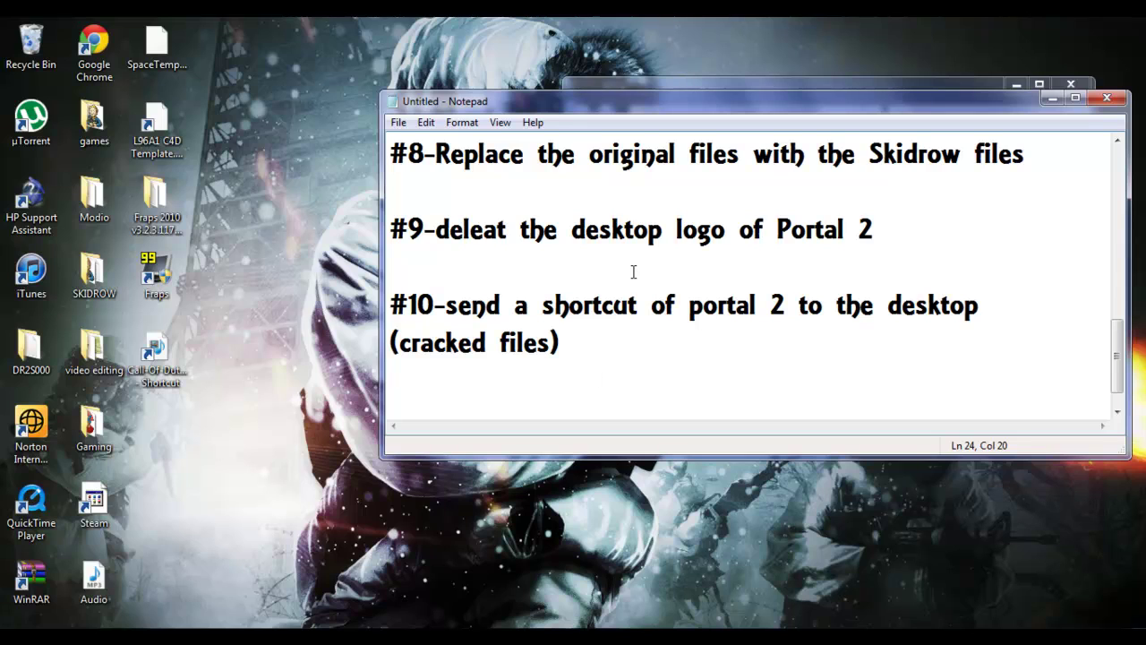
pyautogui.click(1053, 98)
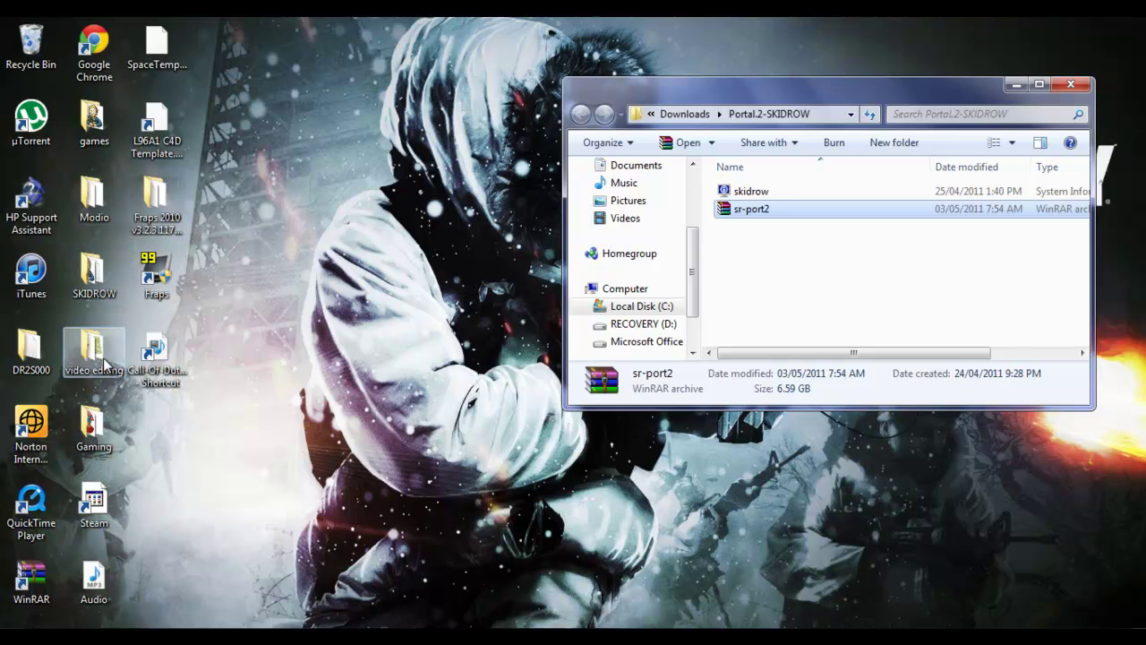
# Move the portal 2 shortcut from the Gaming folder onto the desktop and bring up its Delete option without deleting it.
pyautogui.doubleClick(104, 441)
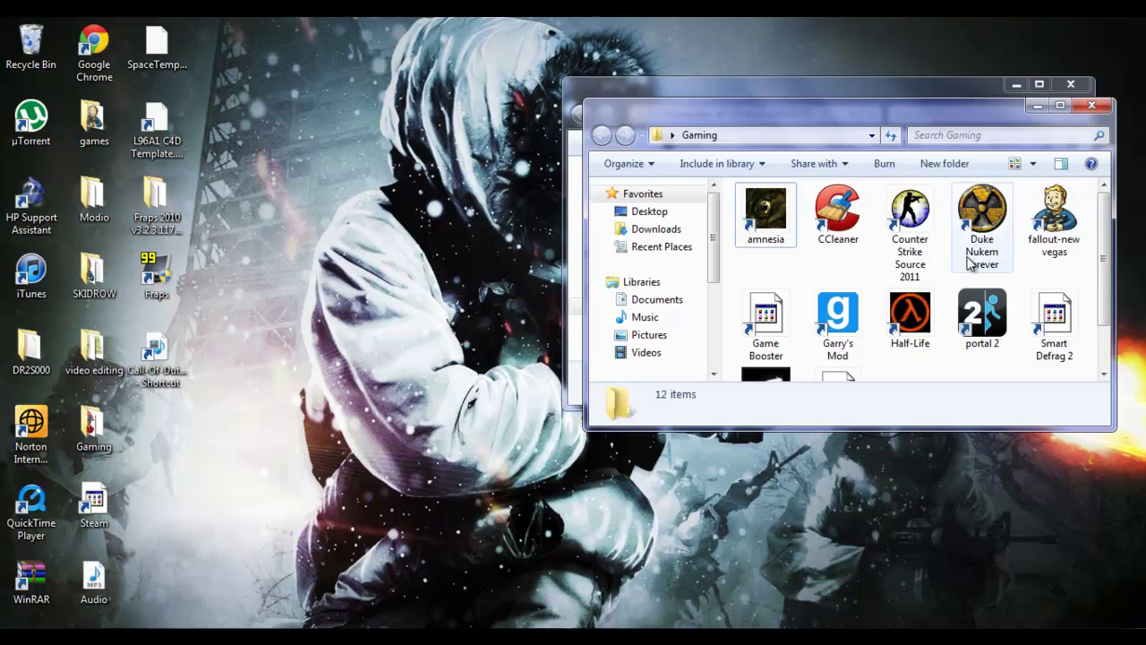
pyautogui.scroll(-1, 992, 270)
pyautogui.moveTo(985, 237); pyautogui.dragTo(282, 351)
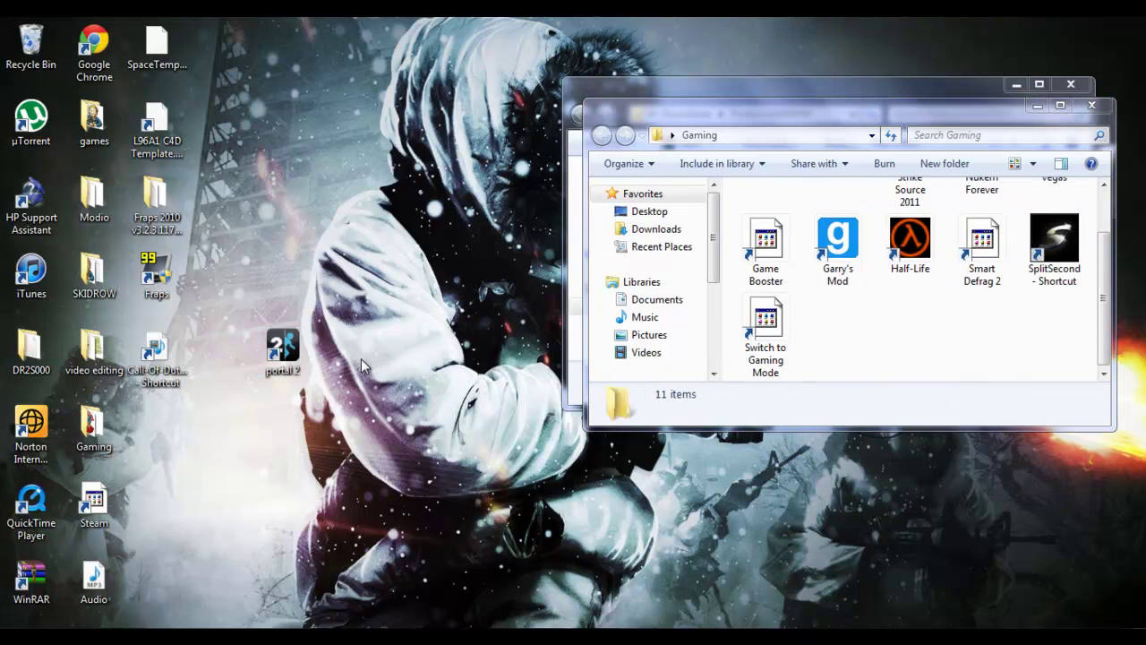
pyautogui.rightClick(274, 351)
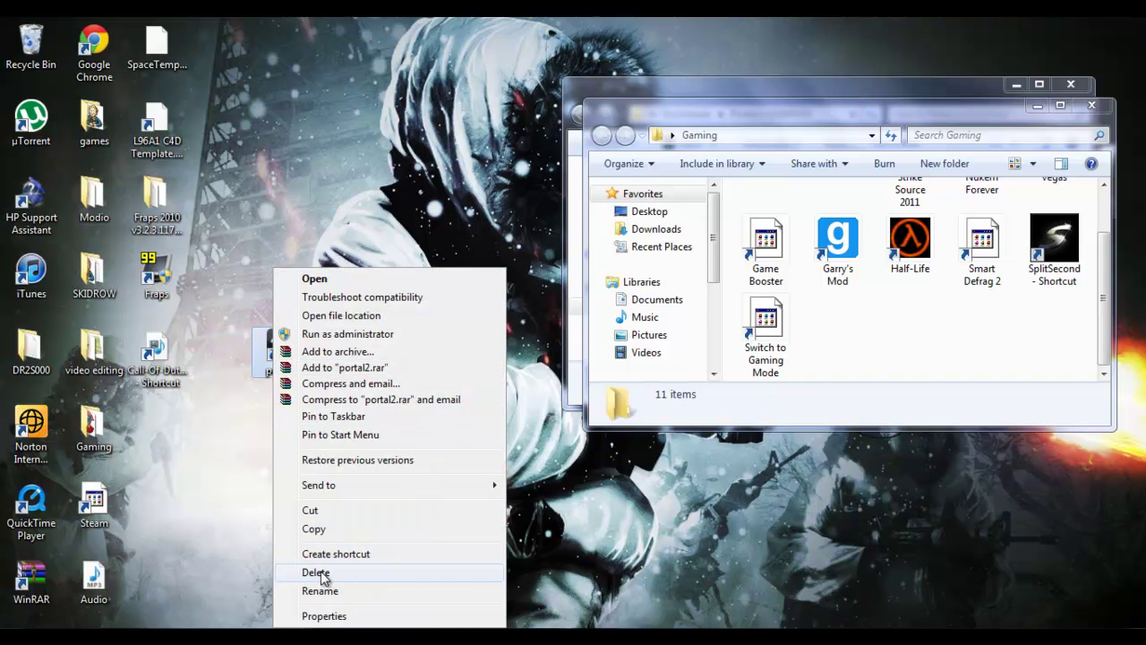
pyautogui.click(598, 356)
# Return the portal 2 shortcut from the desktop to the Gaming folder and close that folder.
pyautogui.moveTo(295, 352); pyautogui.dragTo(878, 283)
pyautogui.scroll(1, 840, 258)
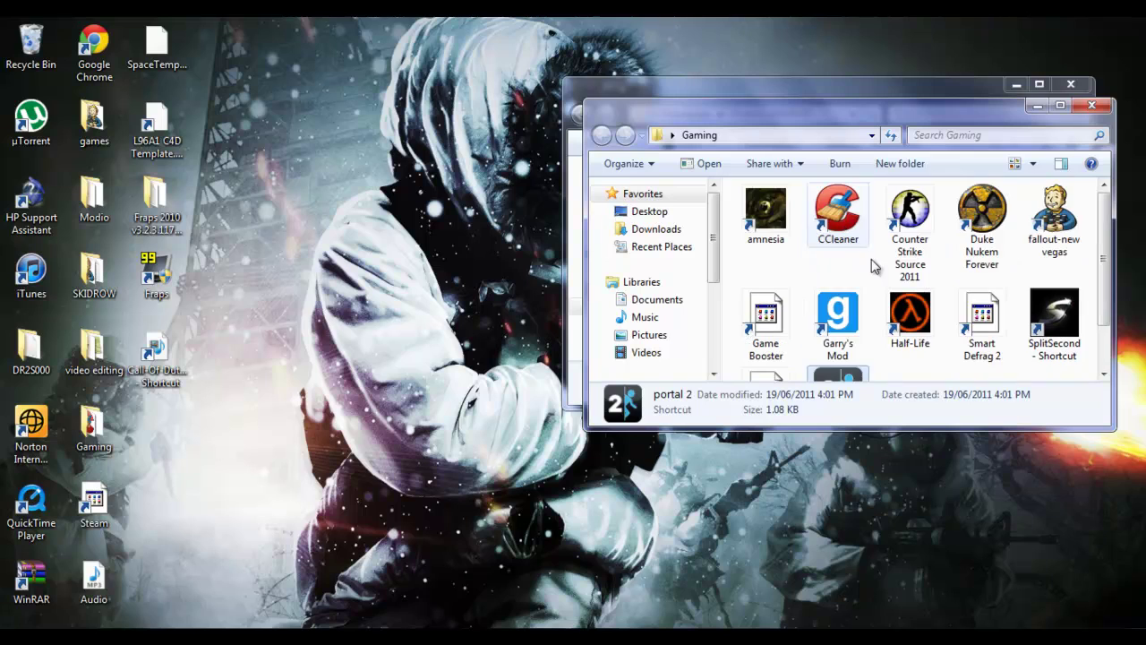
pyautogui.moveTo(851, 378)
pyautogui.mouseDown()
pyautogui.moveTo(847, 280)
pyautogui.moveTo(842, 368)
pyautogui.mouseUp()
pyautogui.click(1093, 107)
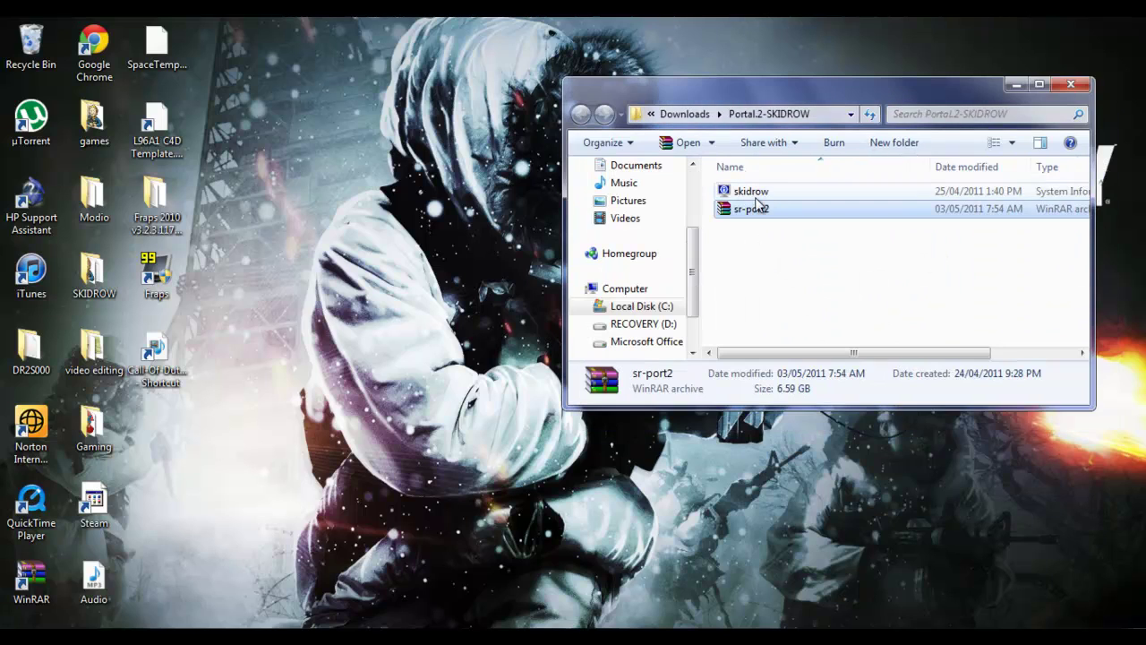
# Recheck instruction #10 in the Notepad notes and minimize the notes and the Portal.2-SKIDROW folder window.
pyautogui.hotkey('alt', 'Tab')
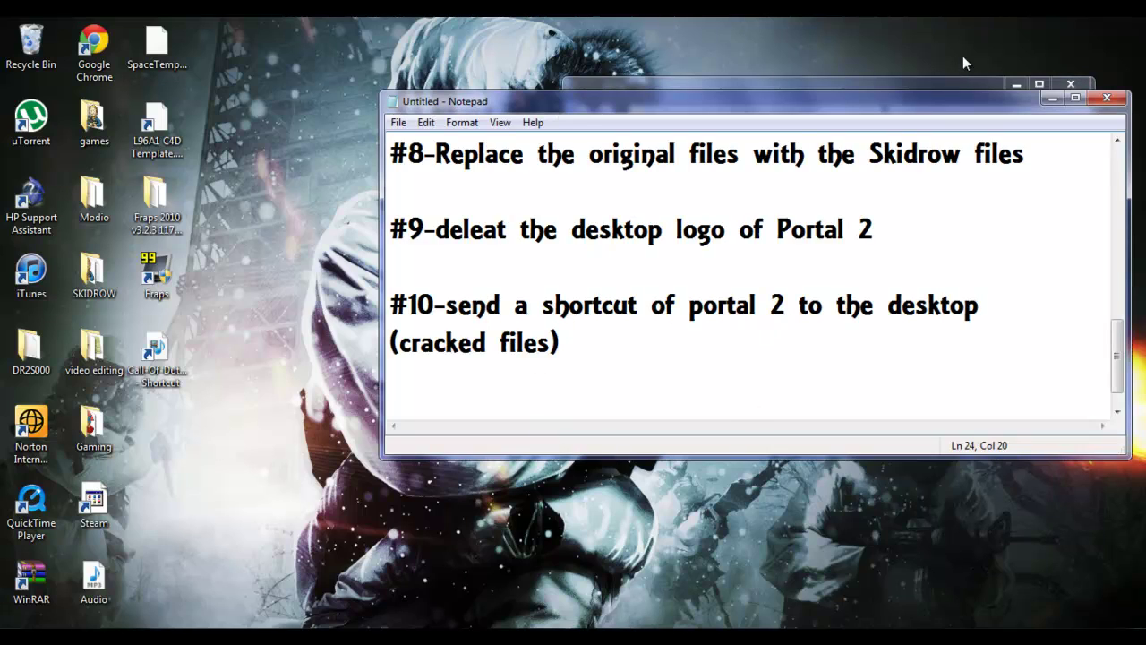
pyautogui.press('super+Down')
pyautogui.press('super+Down')
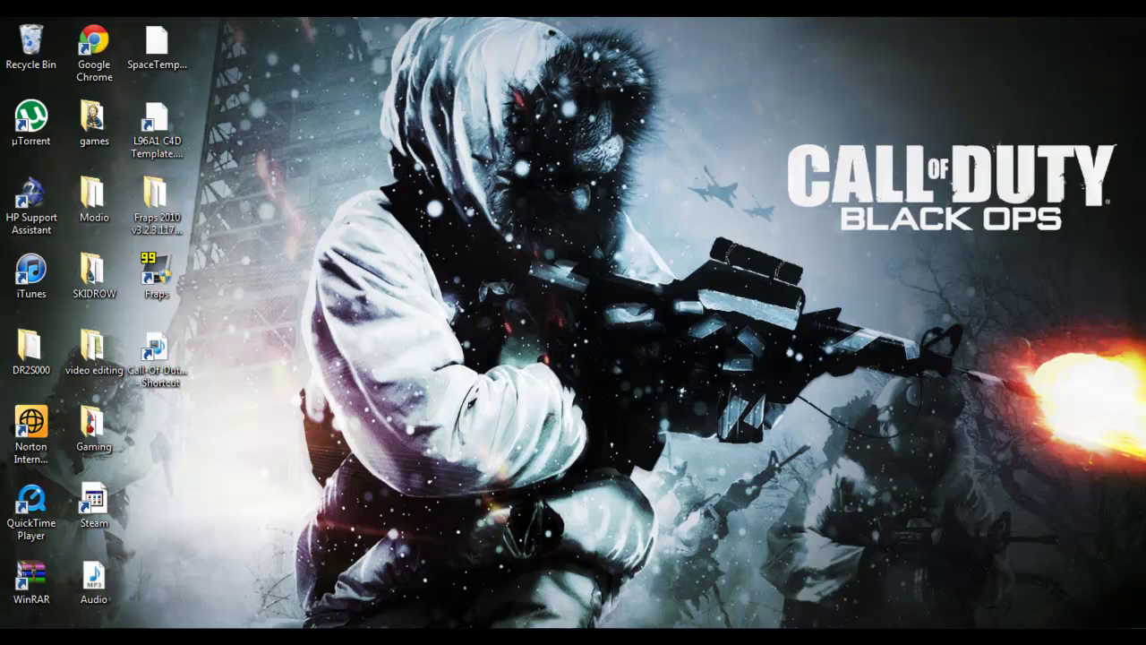
pyautogui.hotkey('alt', 'Tab')
pyautogui.press('super+Down')
# Open the Portal 2 folder inside Valve, under Program Files (x86) on Local Disk (C:).
pyautogui.click(22, 636)
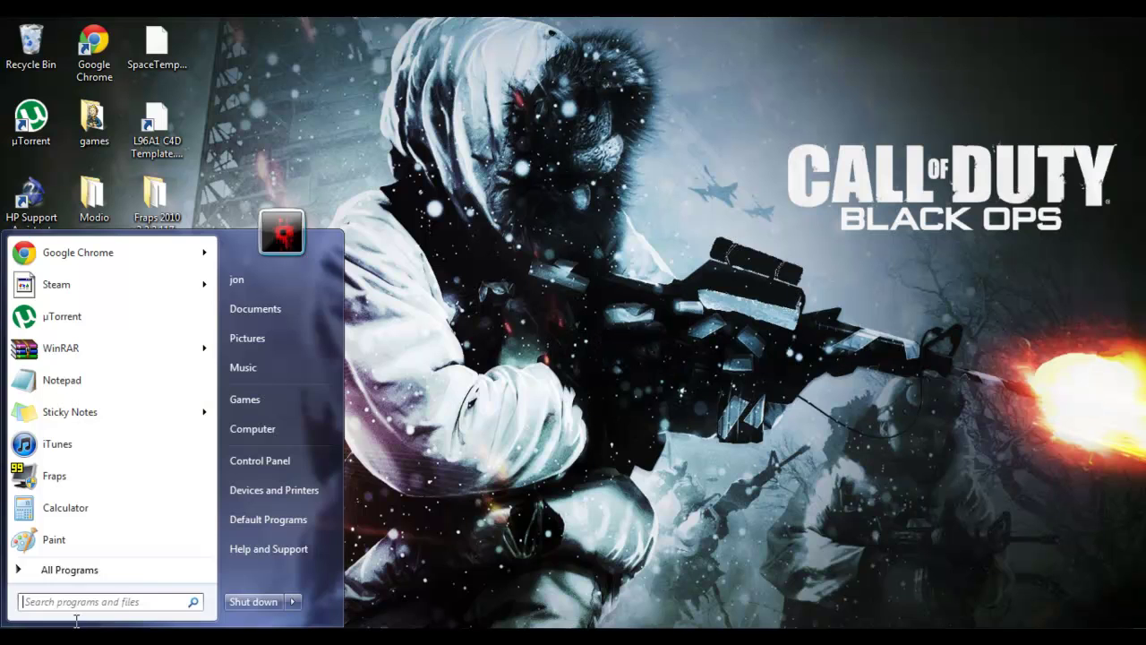
pyautogui.click(253, 429)
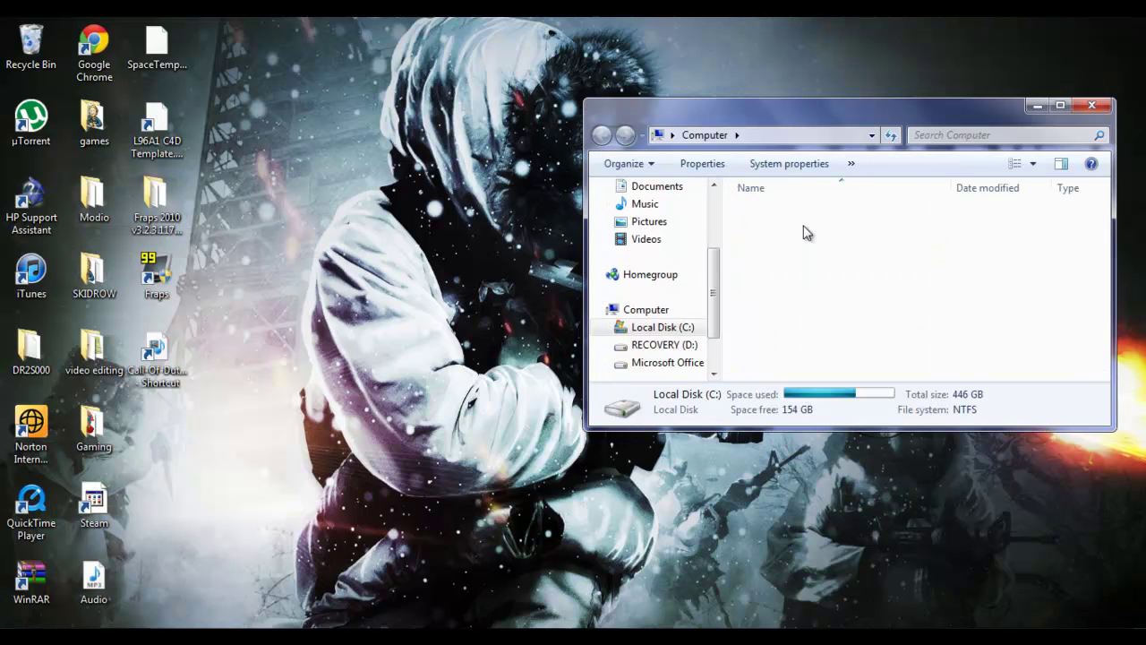
pyautogui.doubleClick(800, 299)
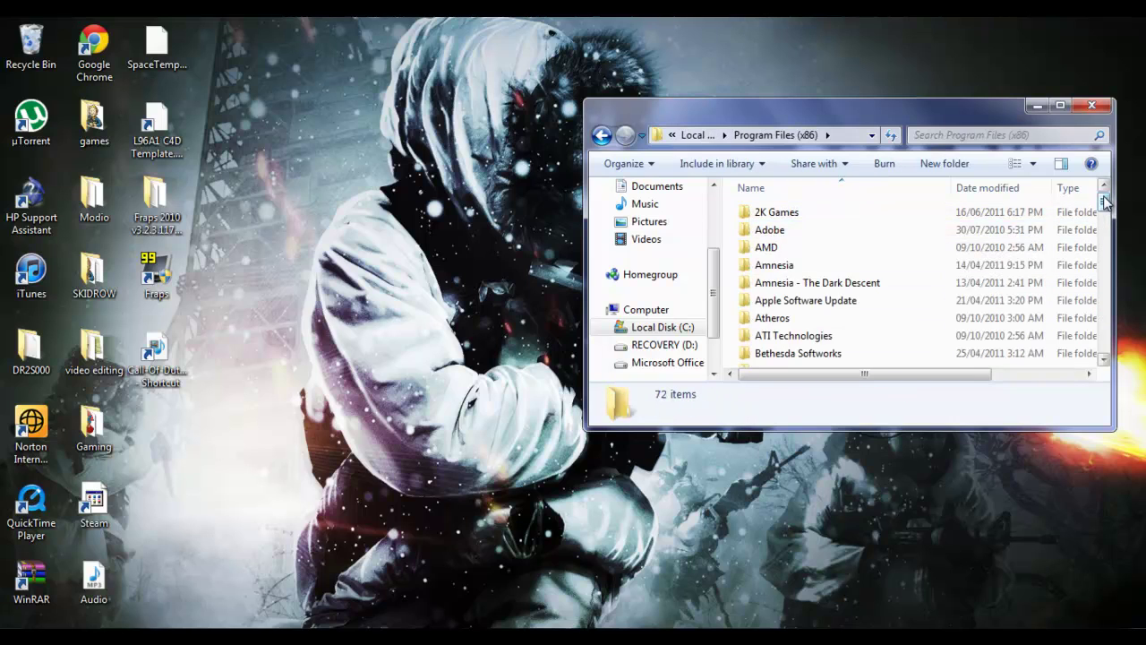
pyautogui.moveTo(1106, 203); pyautogui.dragTo(1107, 335)
pyautogui.scroll(6, 845, 259)
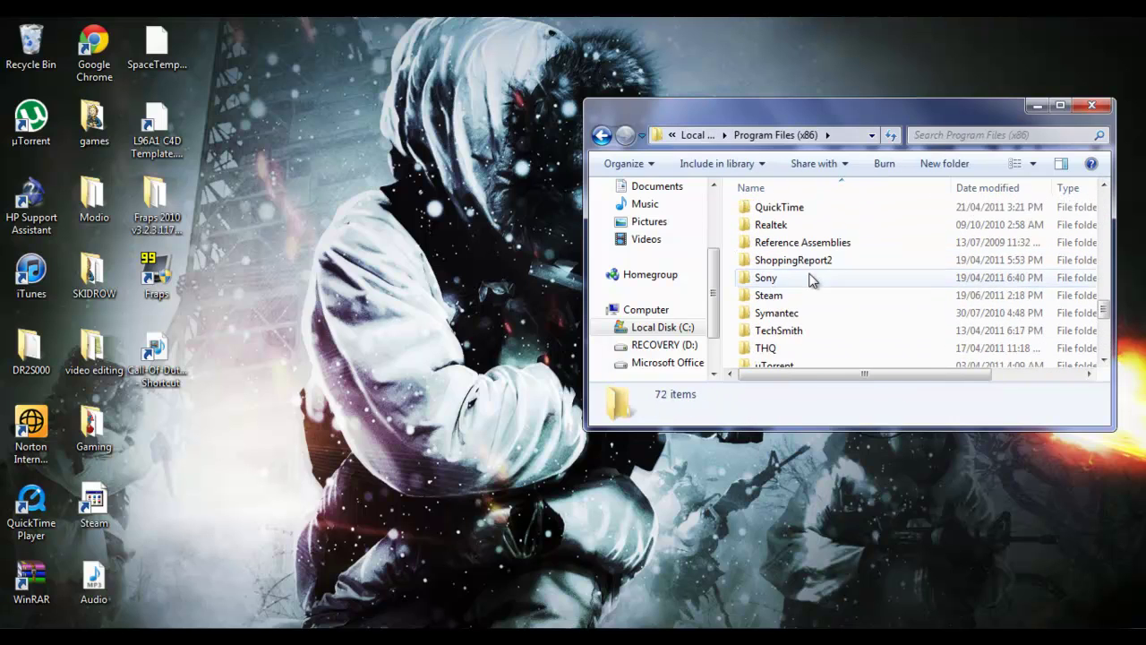
pyautogui.scroll(-1, 806, 296)
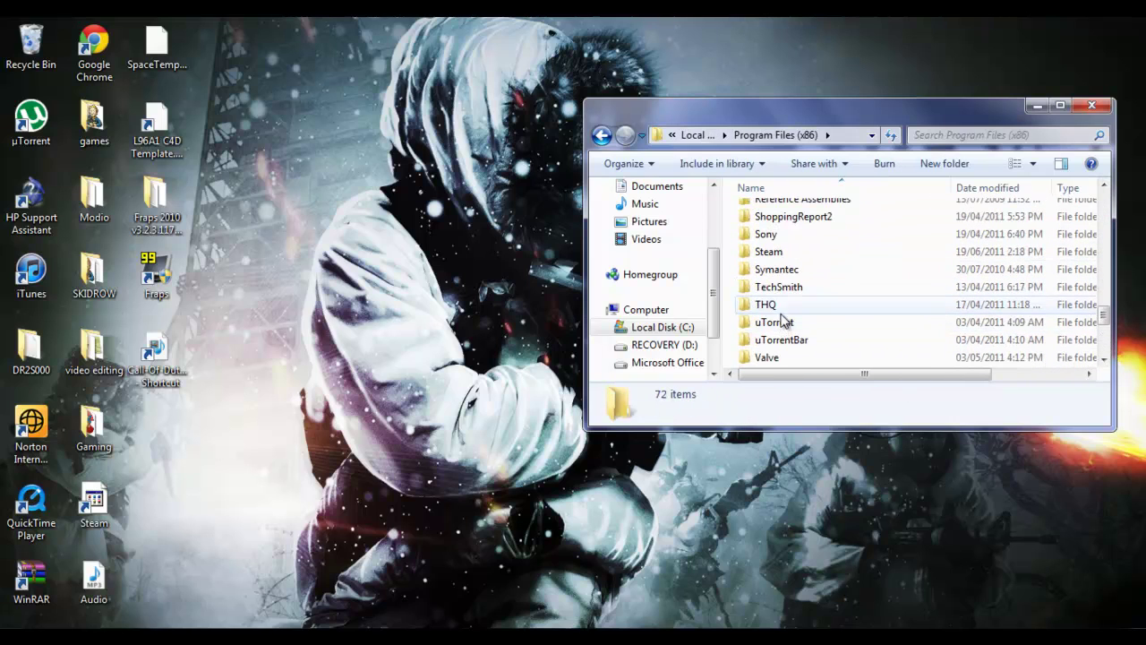
pyautogui.doubleClick(772, 358)
pyautogui.doubleClick(777, 215)
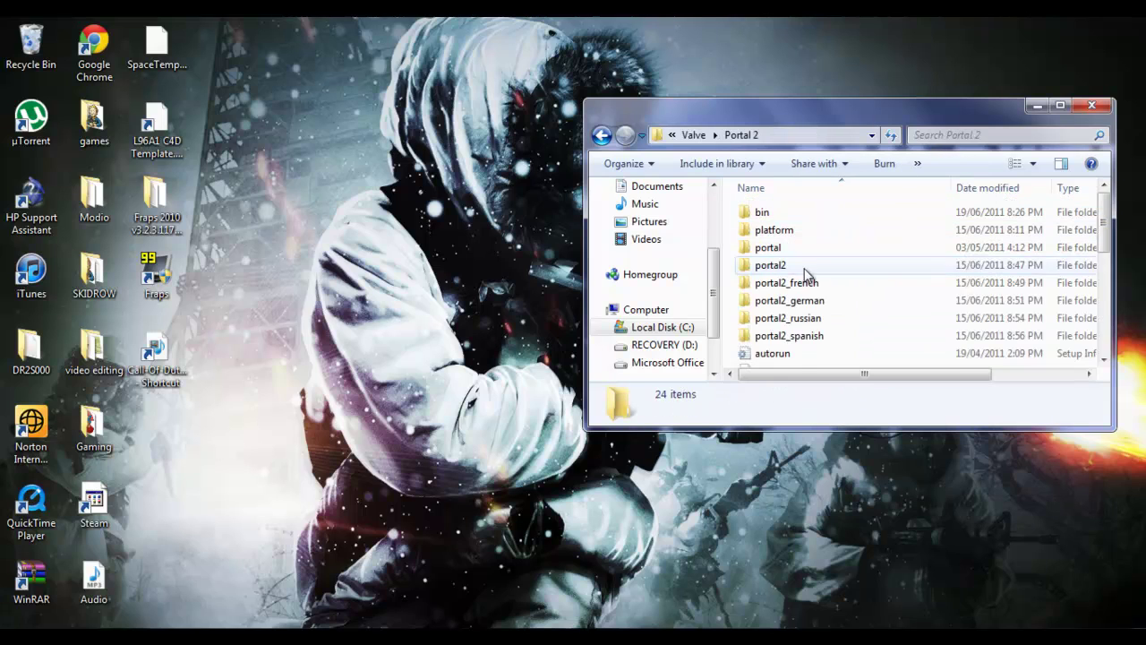
# Try to send a shortcut of the portal2 application to the desktop and close the Portal 2 folder.
pyautogui.scroll(-3, 805, 270)
pyautogui.click(778, 276)
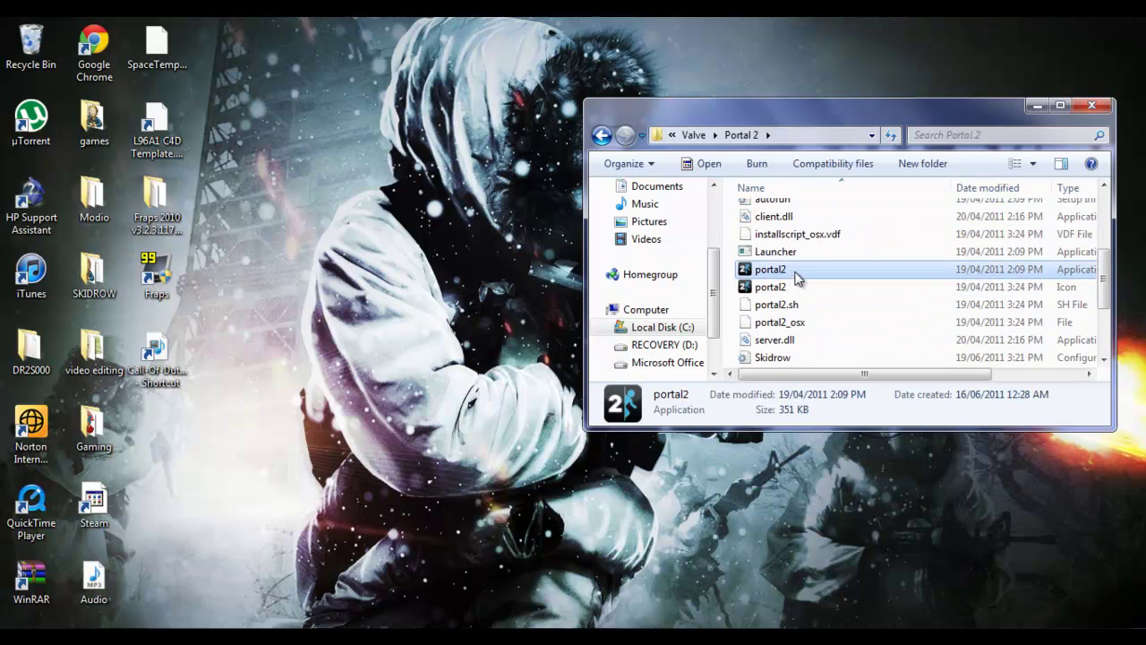
pyautogui.rightClick(777, 271)
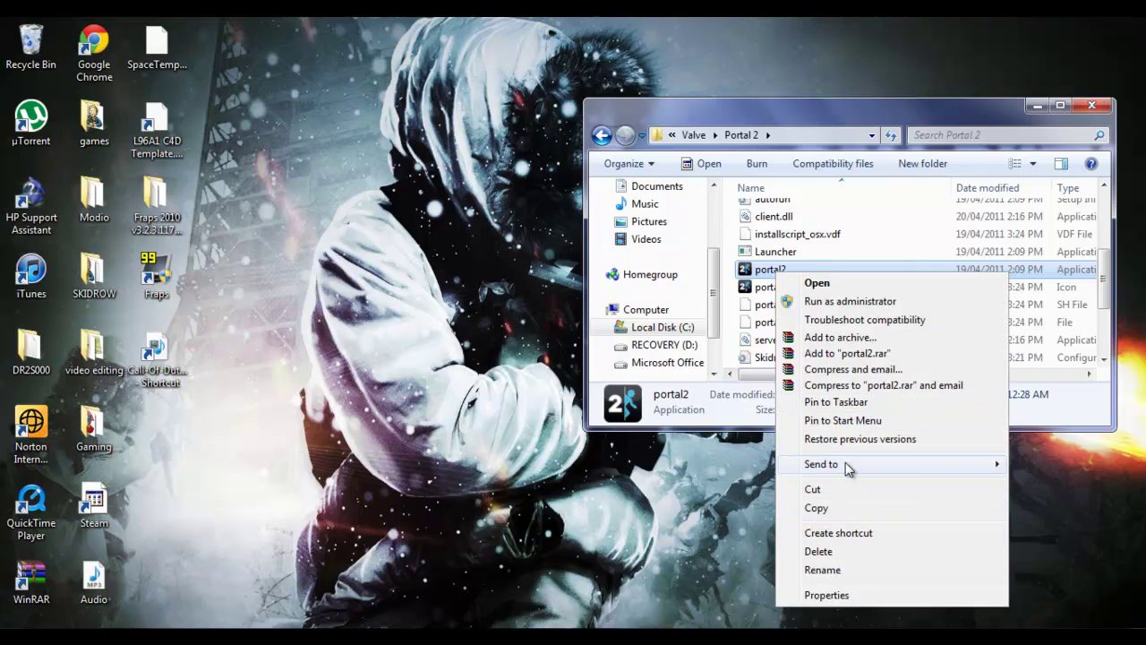
pyautogui.moveTo(845, 462)
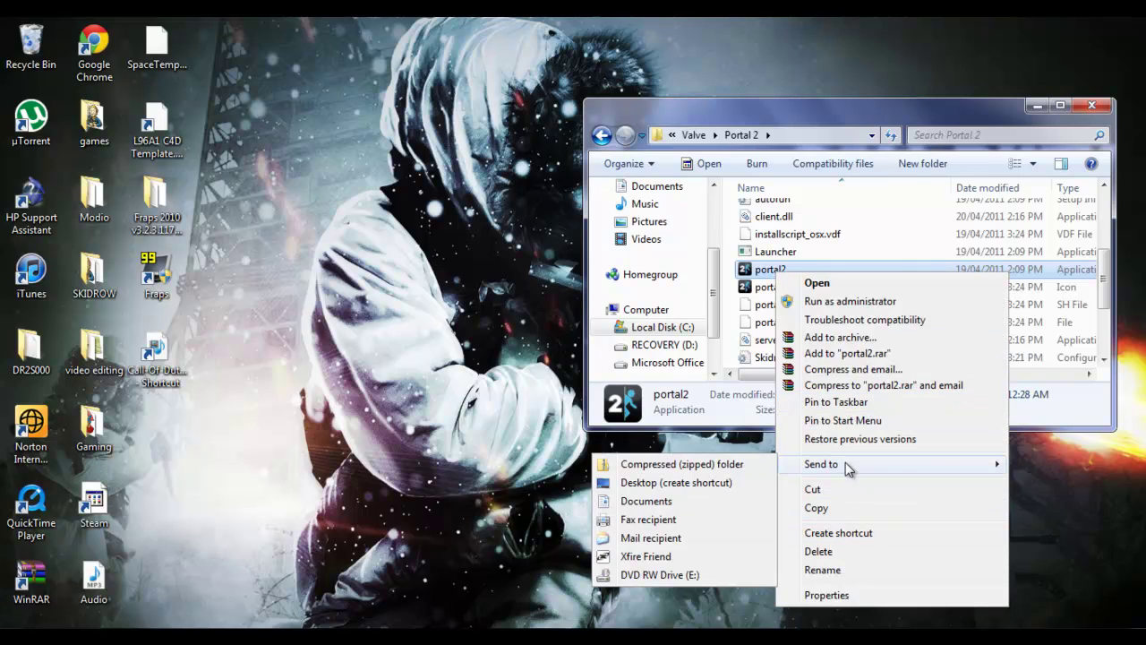
pyautogui.click(657, 488)
pyautogui.click(1091, 108)
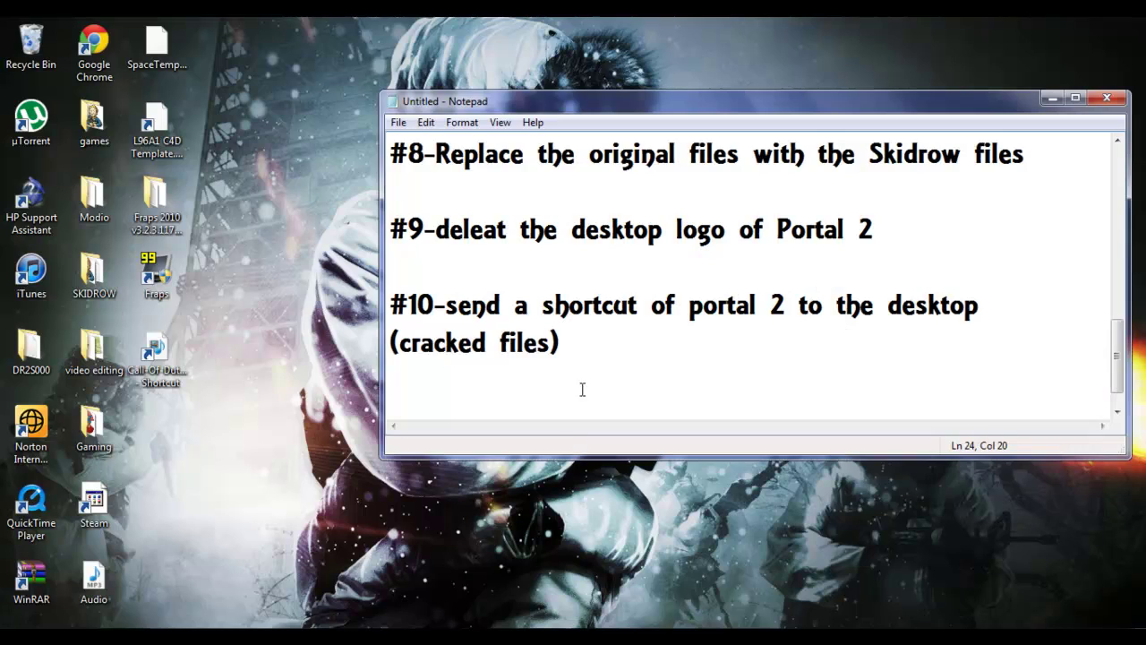
# Read instruction #11 in the Notepad notes and close them without saving the changes.
pyautogui.scroll(-1, 581, 388)
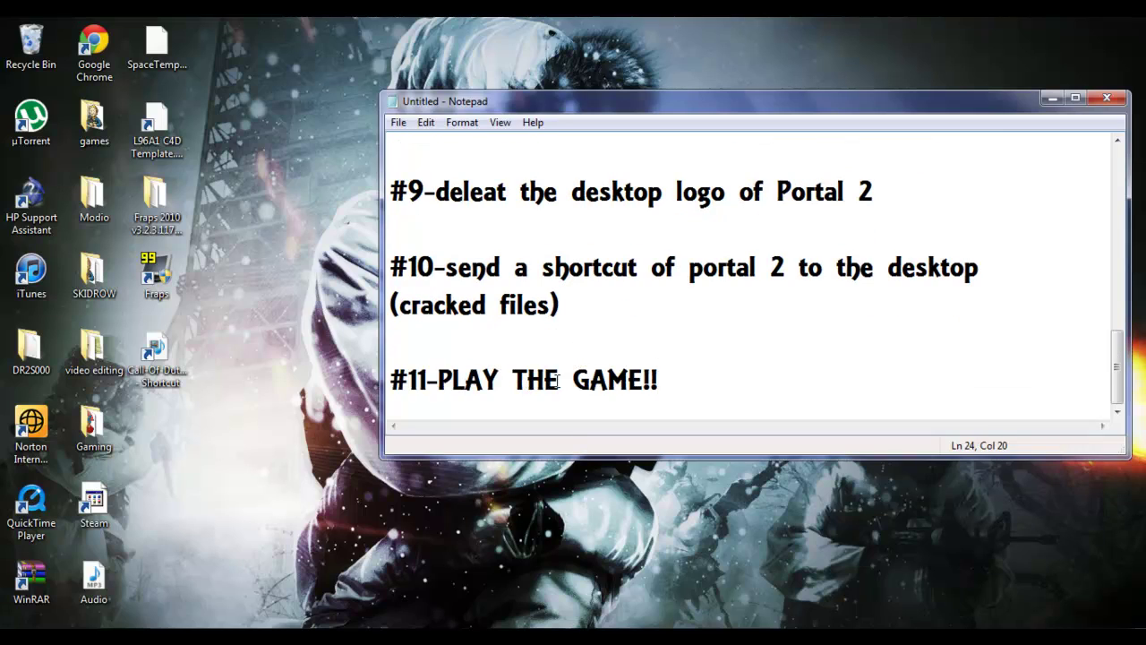
pyautogui.click(1108, 98)
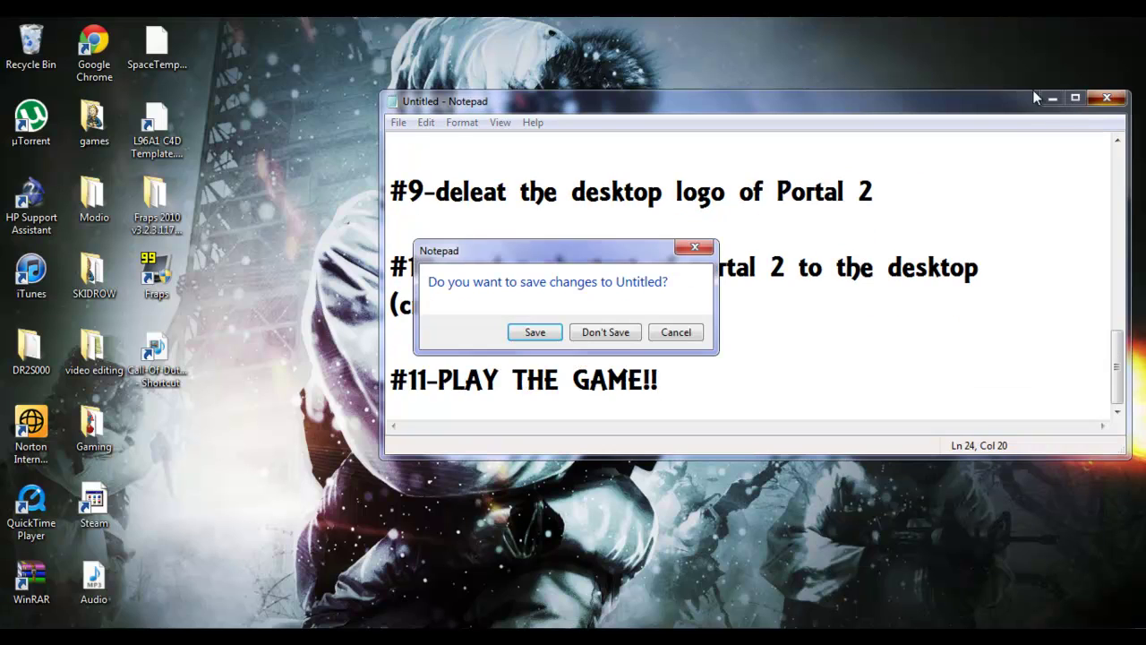
pyautogui.click(605, 333)
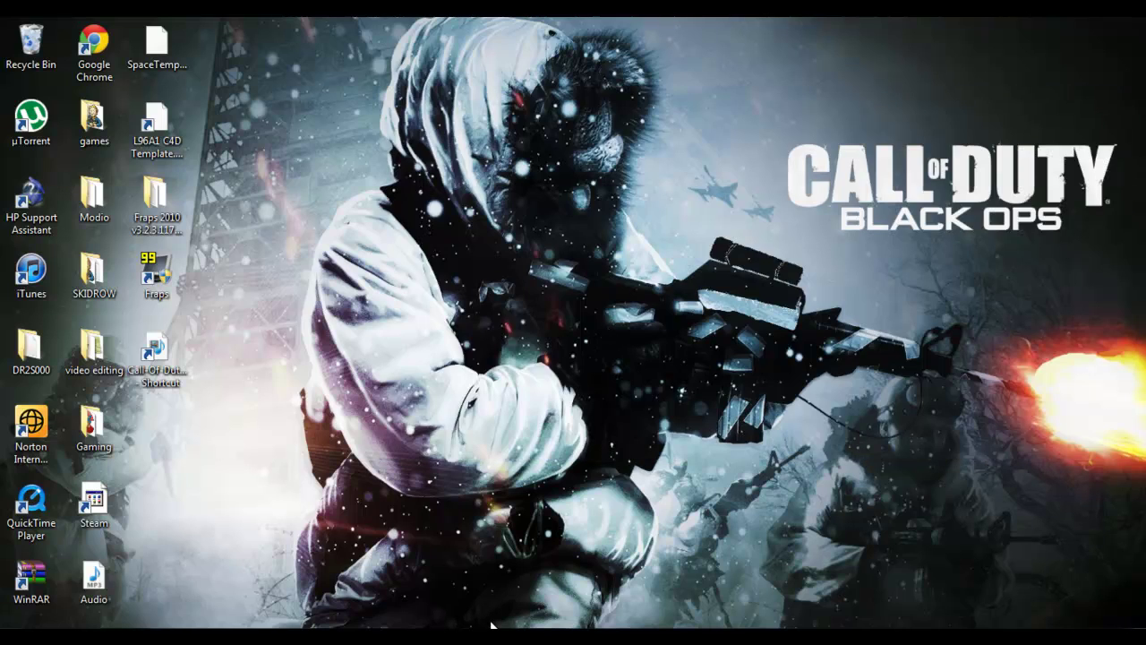
pyautogui.moveTo(490, 636)
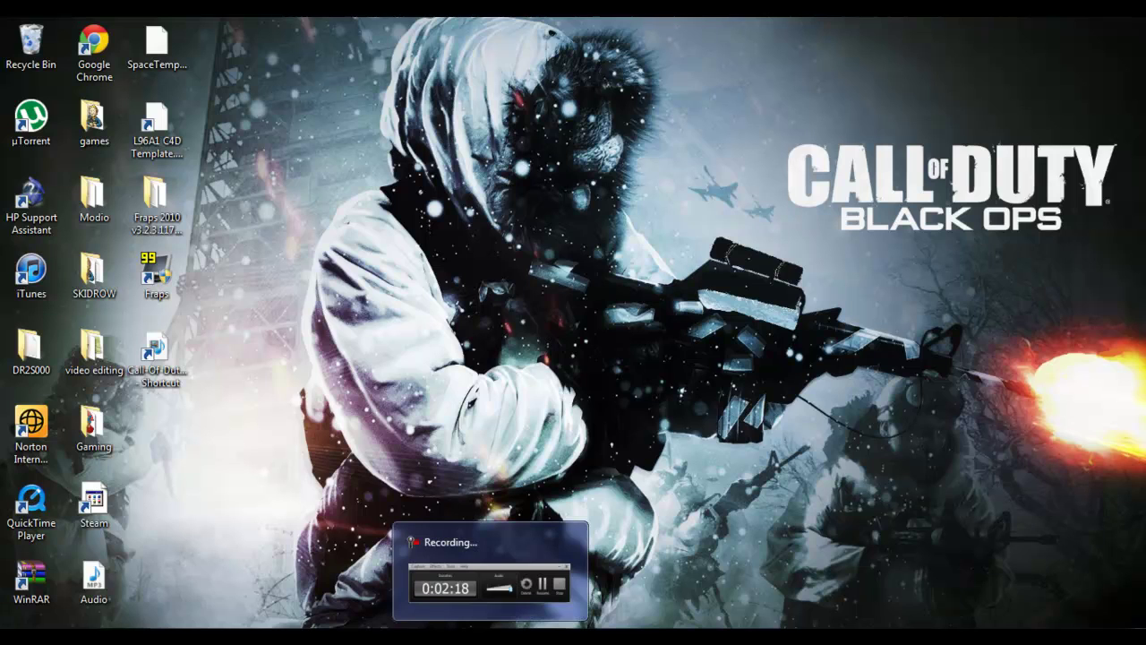
pyautogui.click(490, 573)
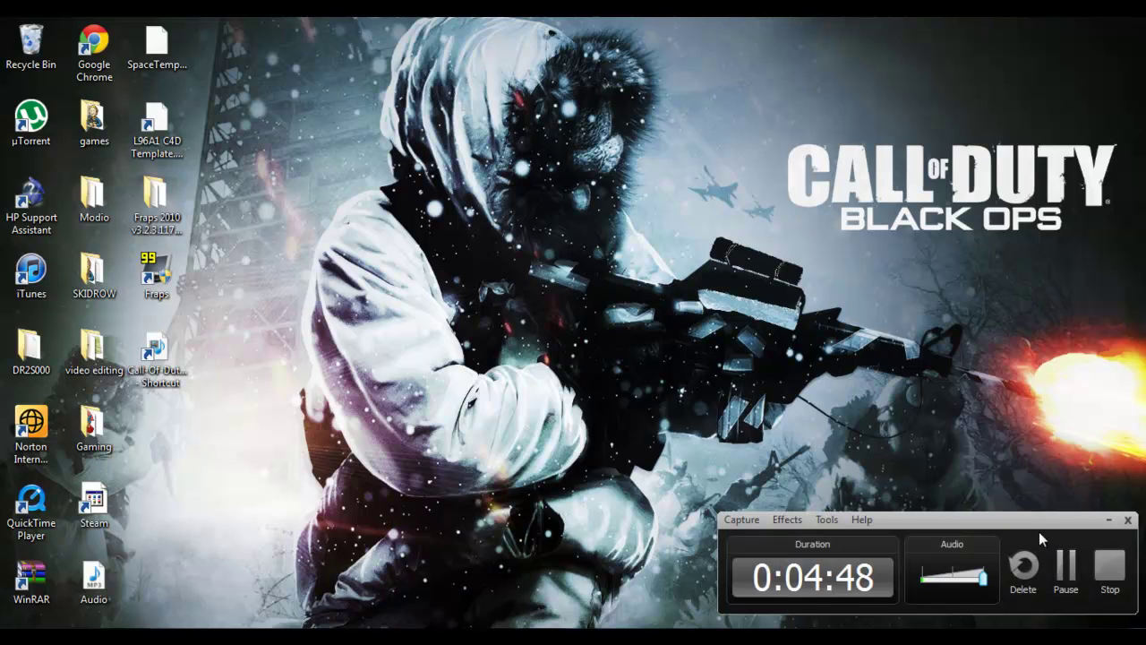
pyautogui.click(1065, 564)
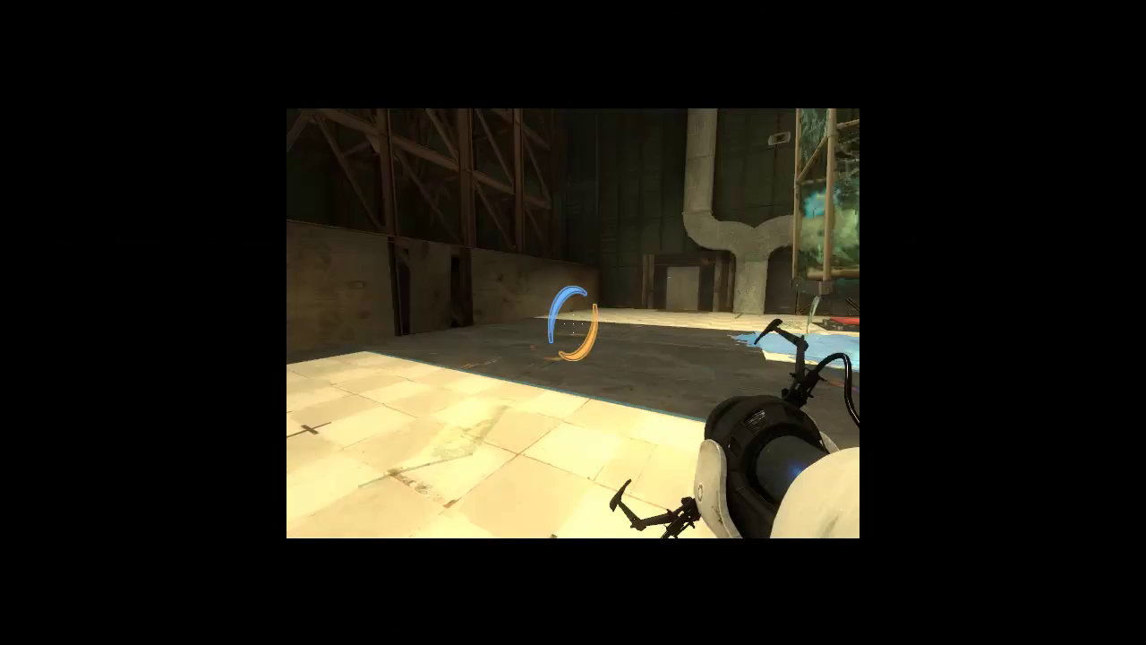
pyautogui.click(573, 324)
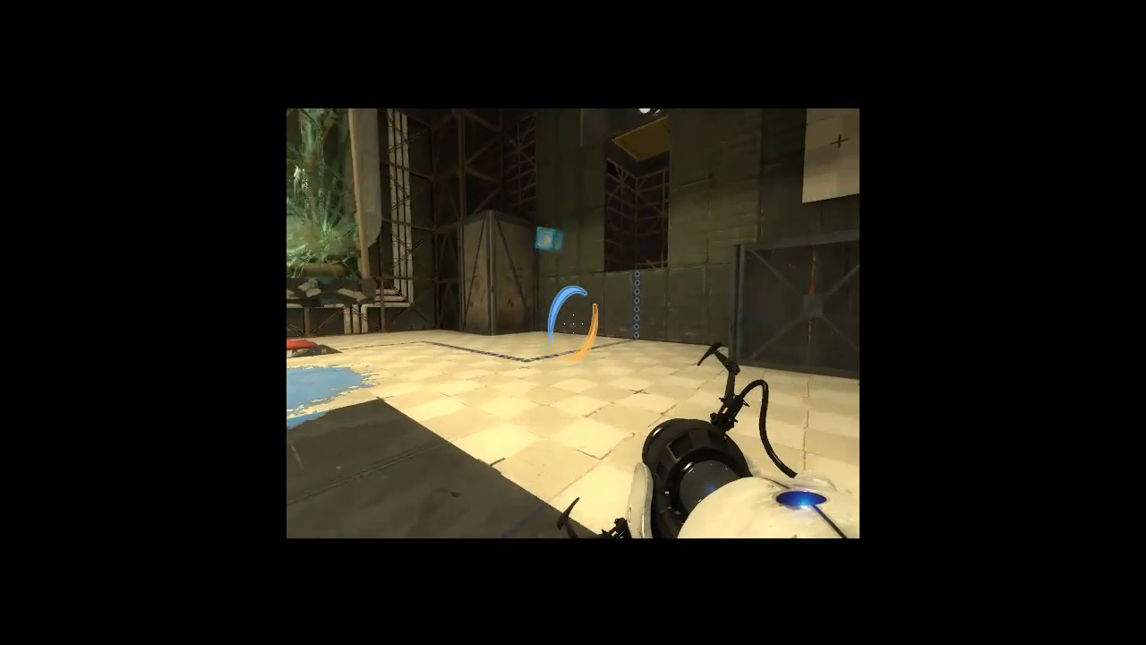
pyautogui.press('e')
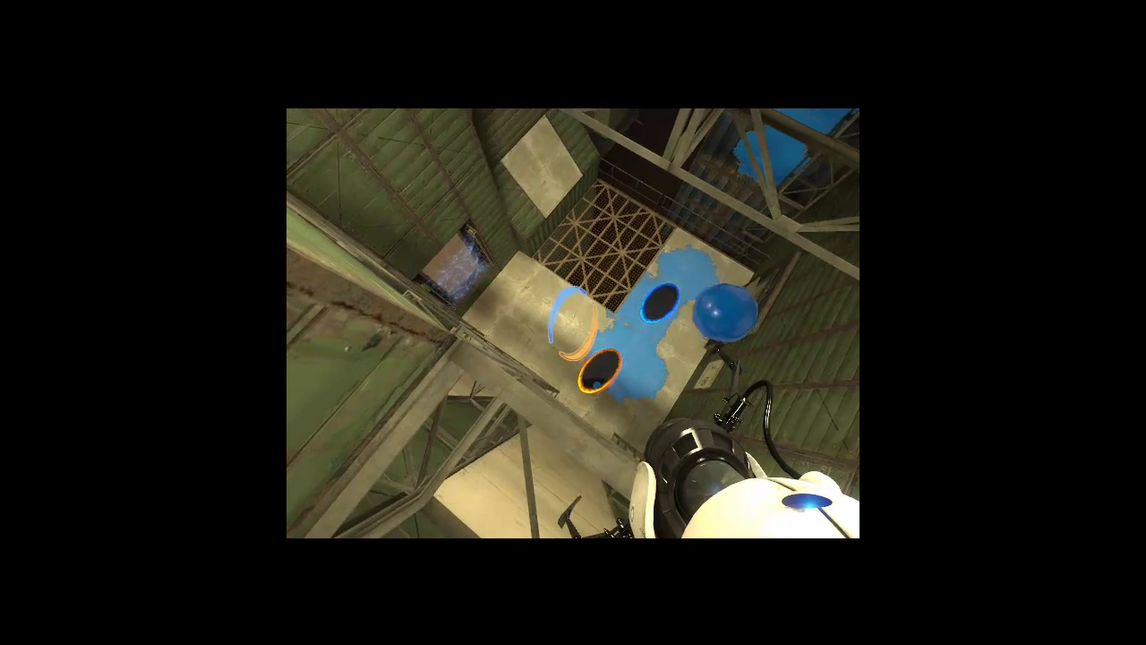
pyautogui.rightClick(573, 322)
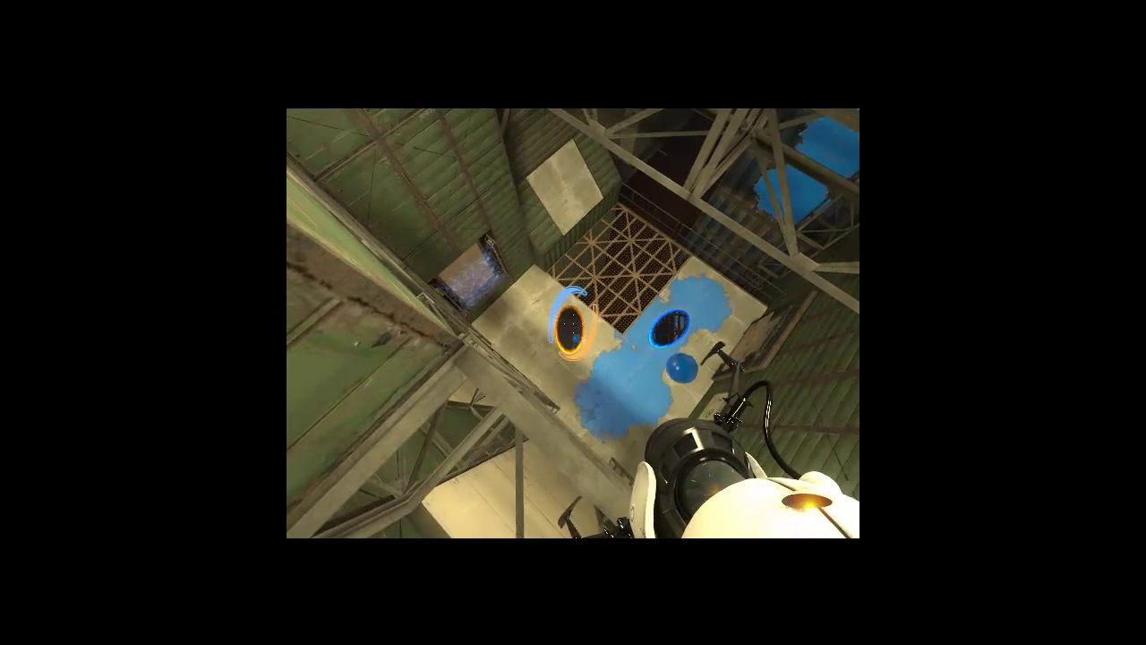
pyautogui.rightClick(573, 323)
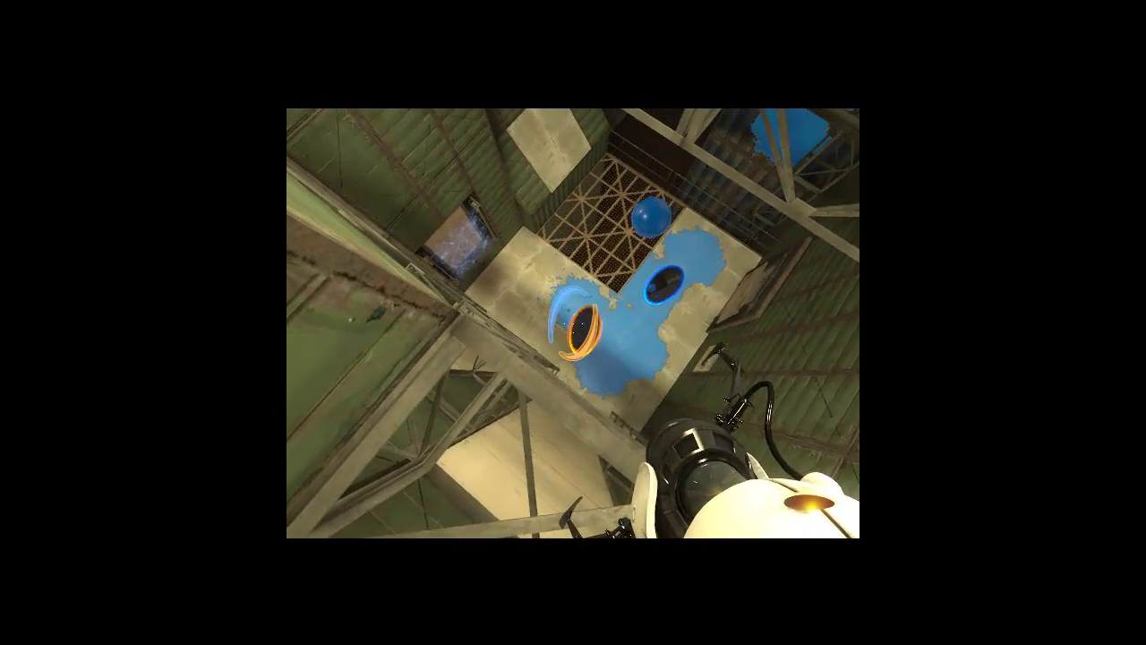
pyautogui.rightClick(573, 322)
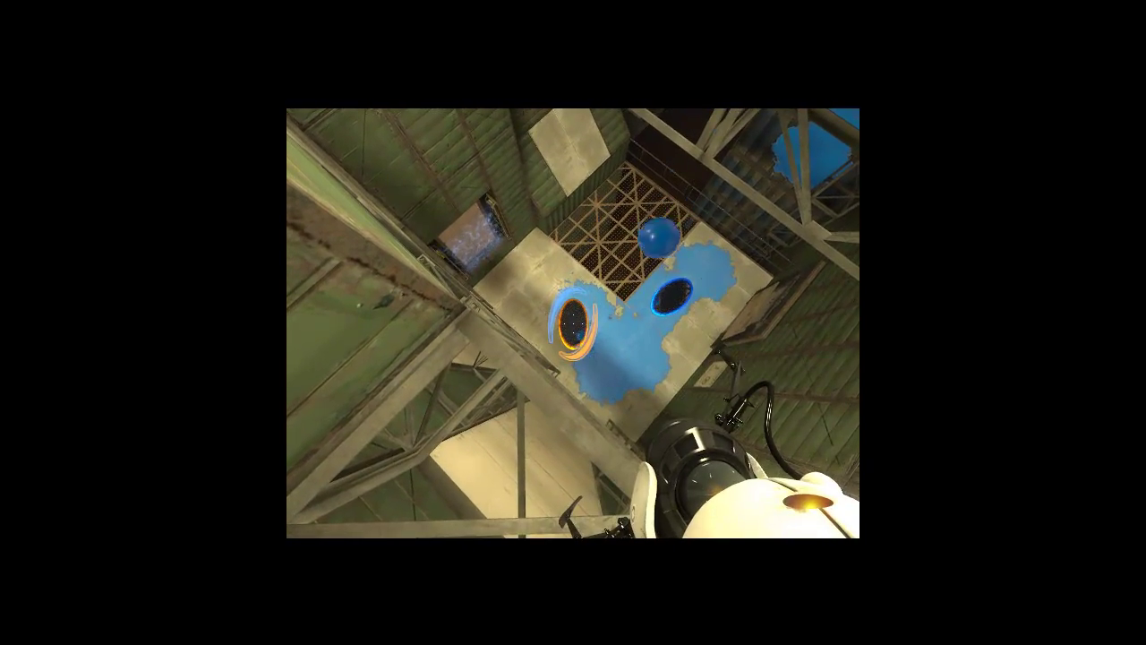
pyautogui.rightClick(573, 323)
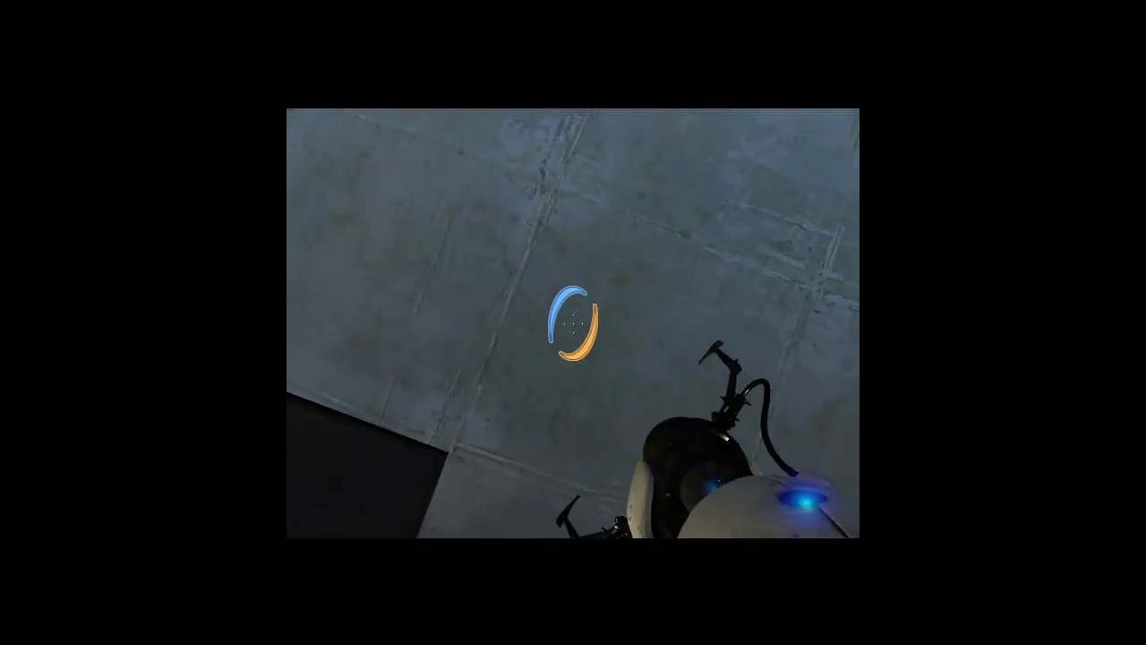
pyautogui.click(574, 322)
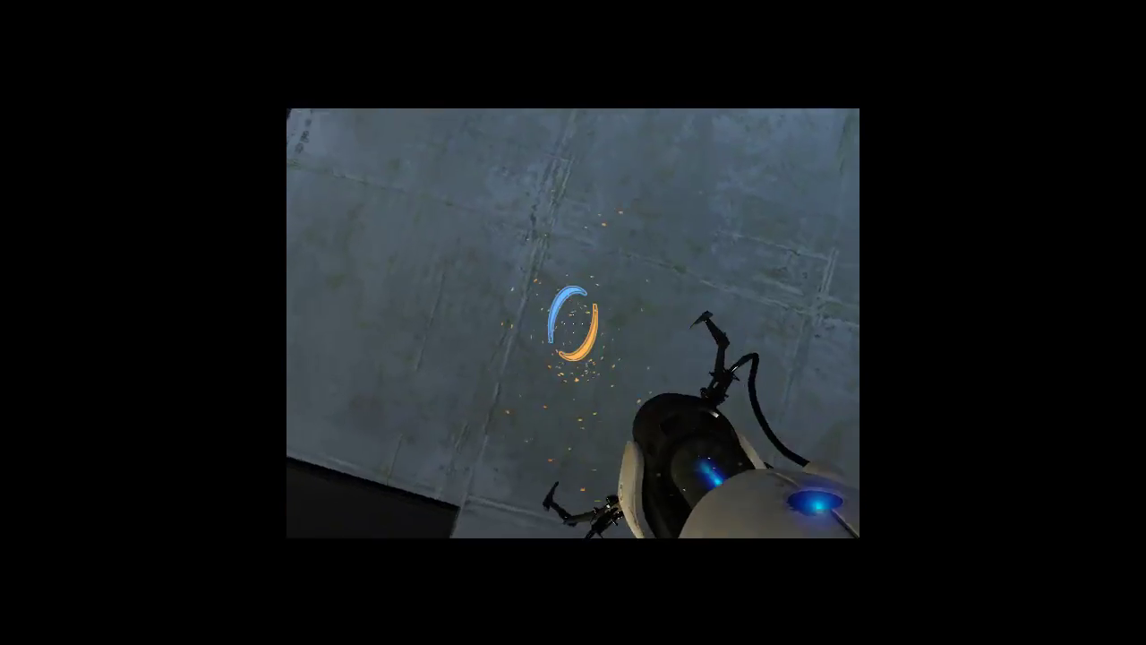
pyautogui.rightClick(573, 323)
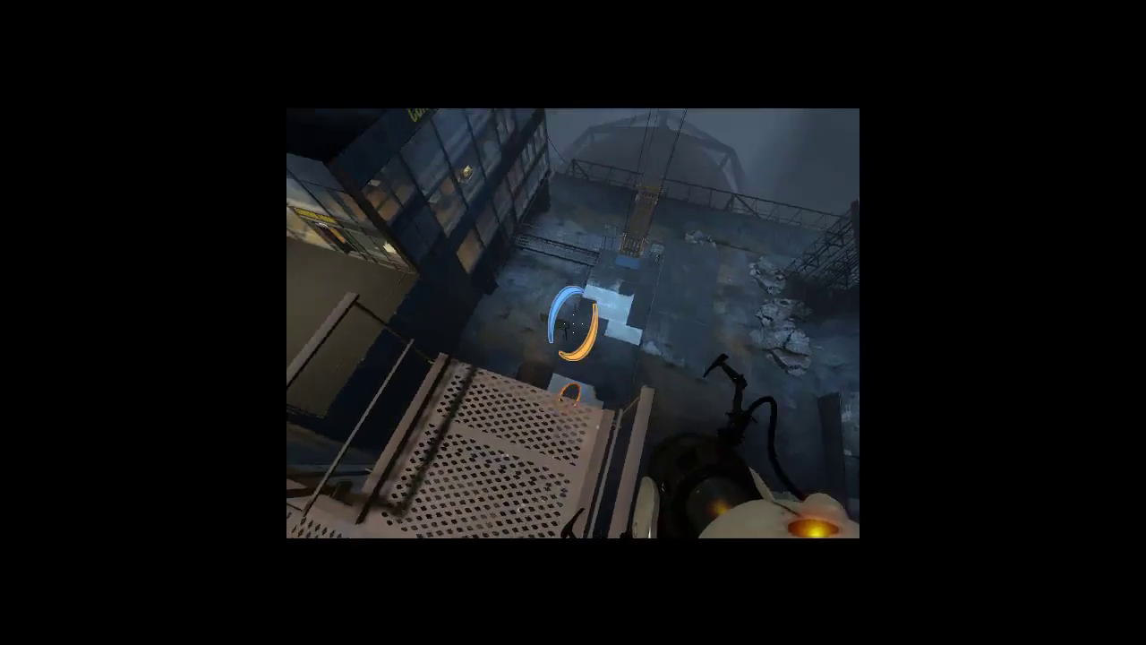
pyautogui.press('w')
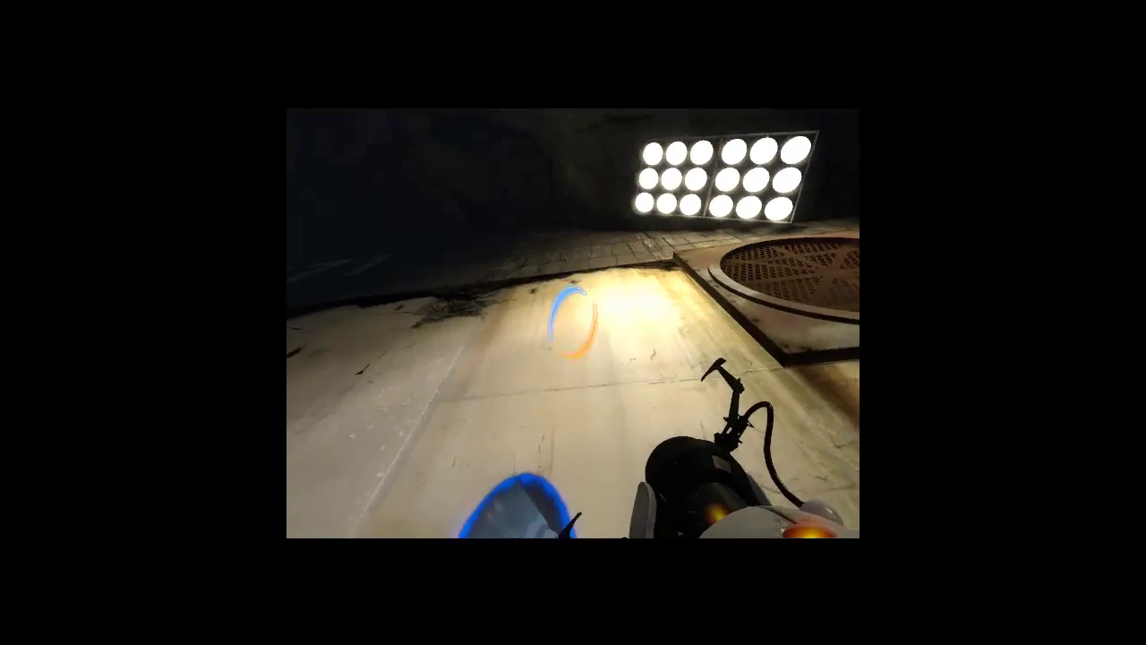
pyautogui.click(573, 323)
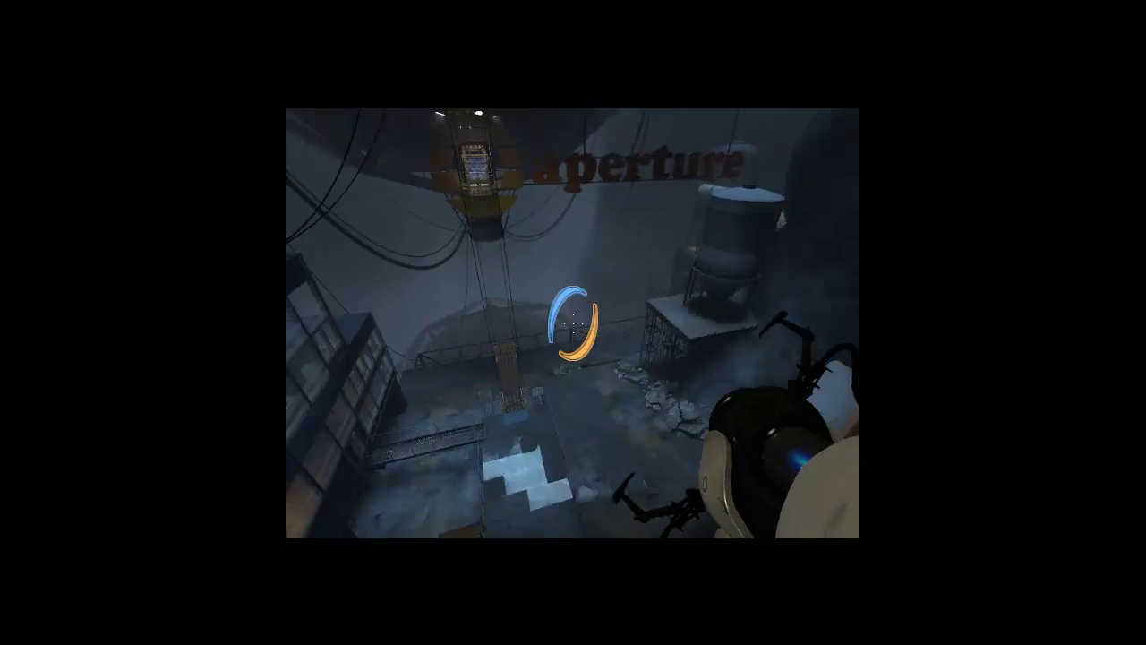
pyautogui.press('w')
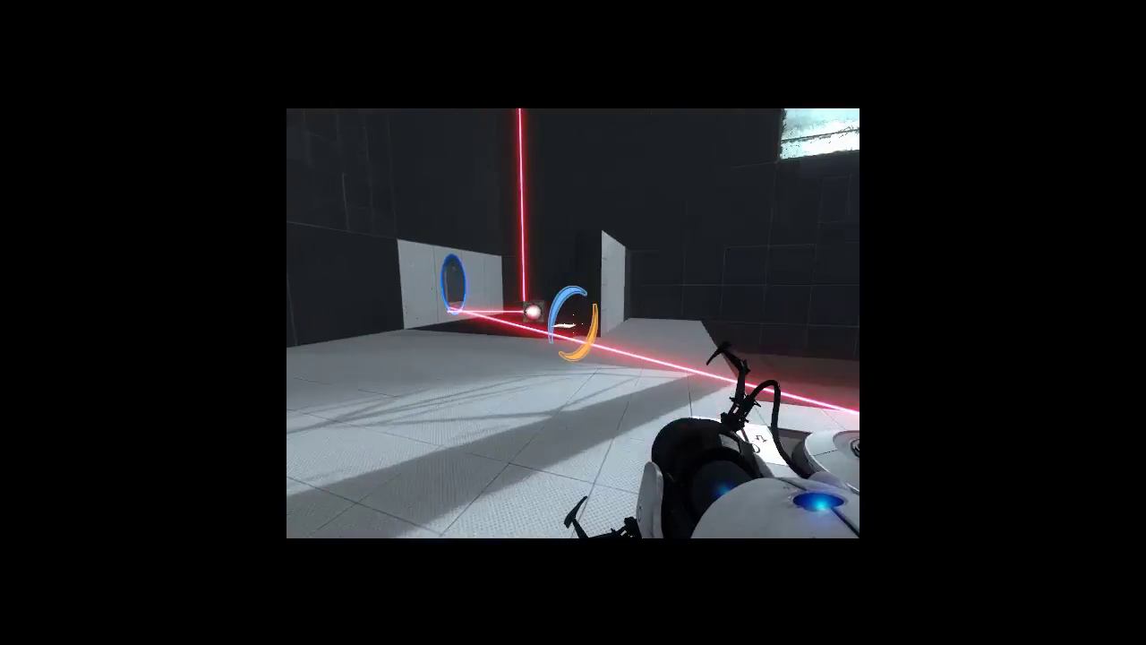
pyautogui.press('w')
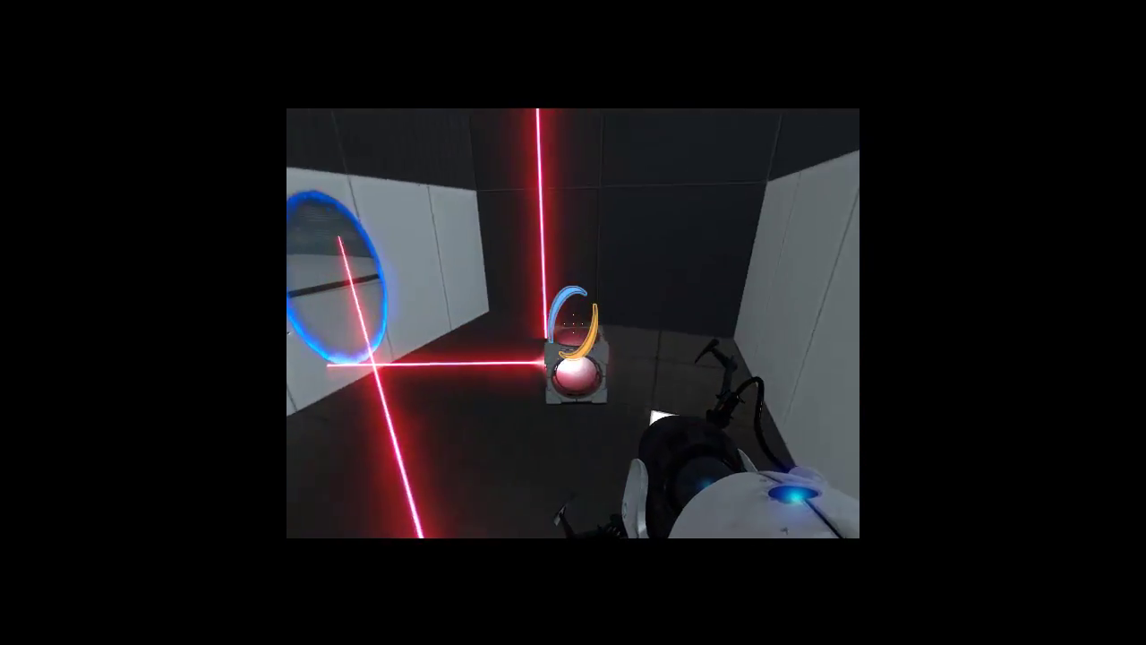
pyautogui.press('e')
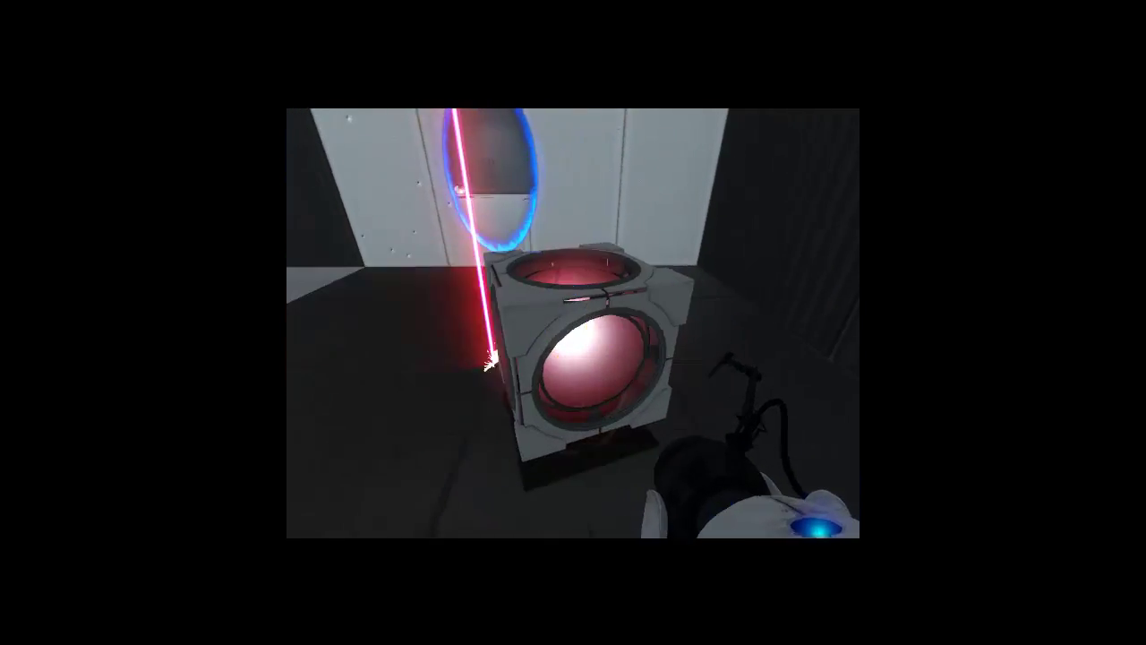
pyautogui.press('e')
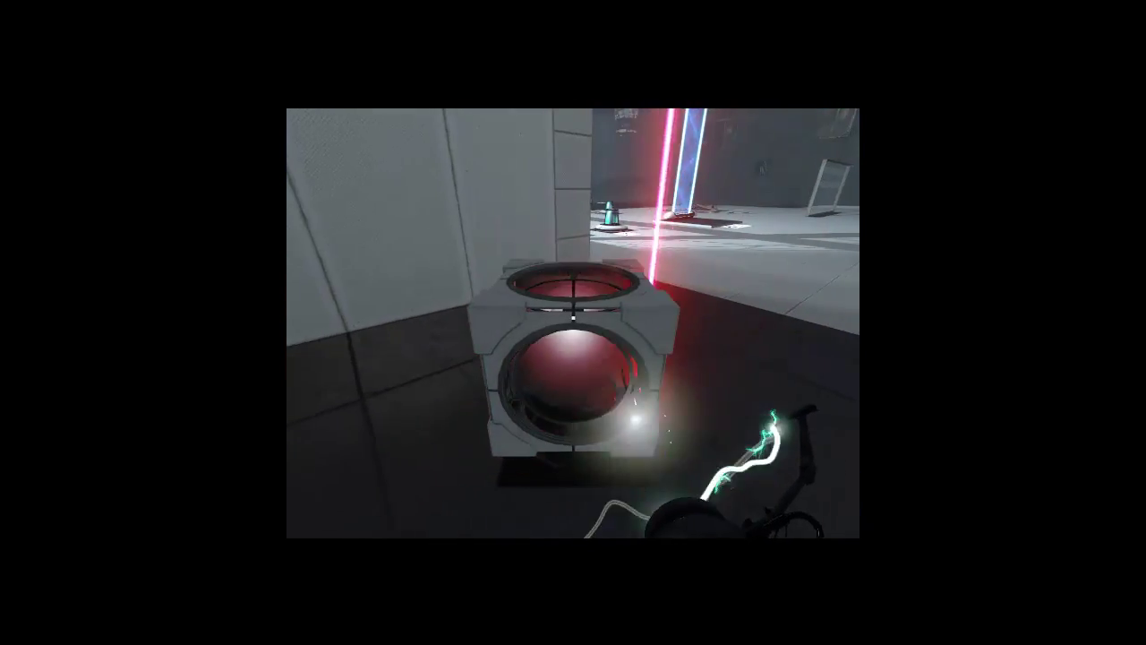